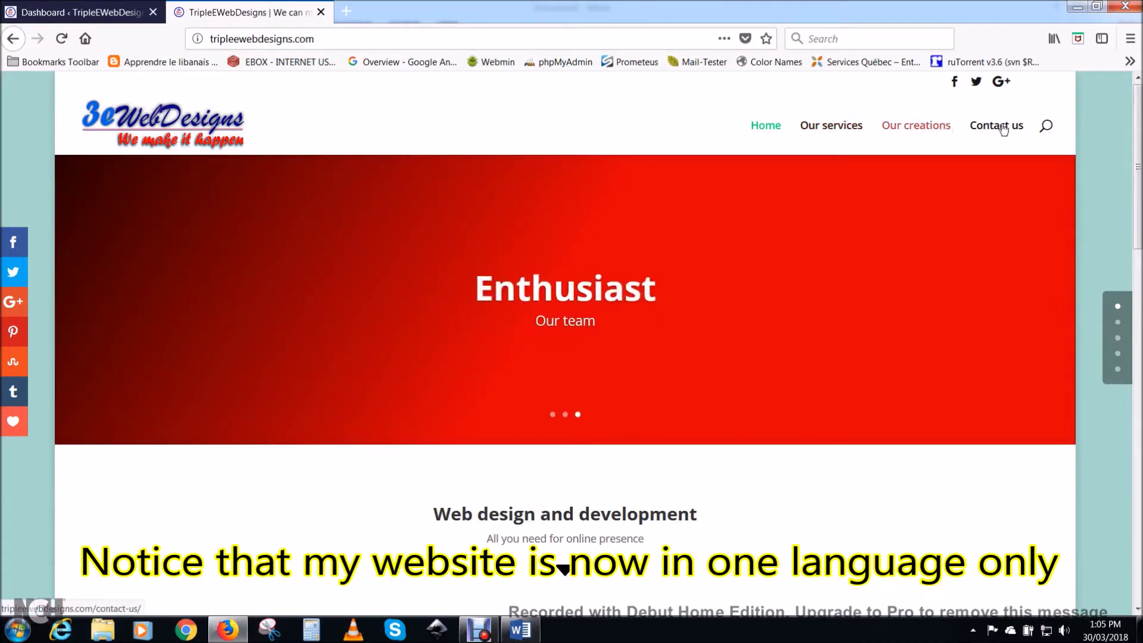
Leave the live site and open the TripleEWebDesigns admin Dashboard
left_click(826, 128)
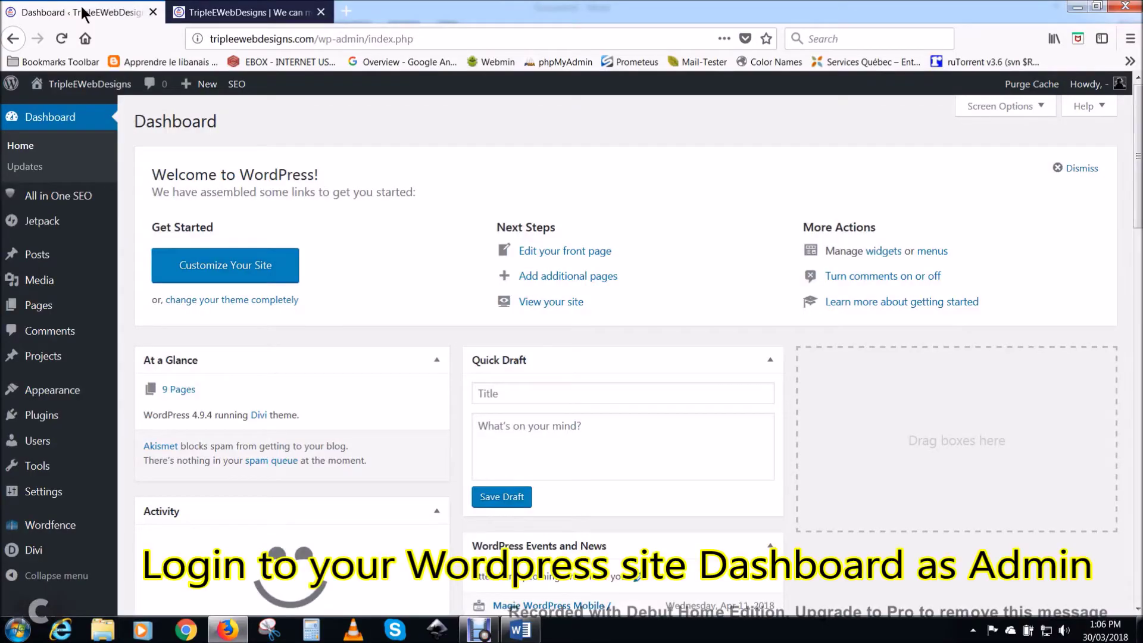
Find Polylang in the plugin directory, then install and activate it
mouse_move(50, 422)
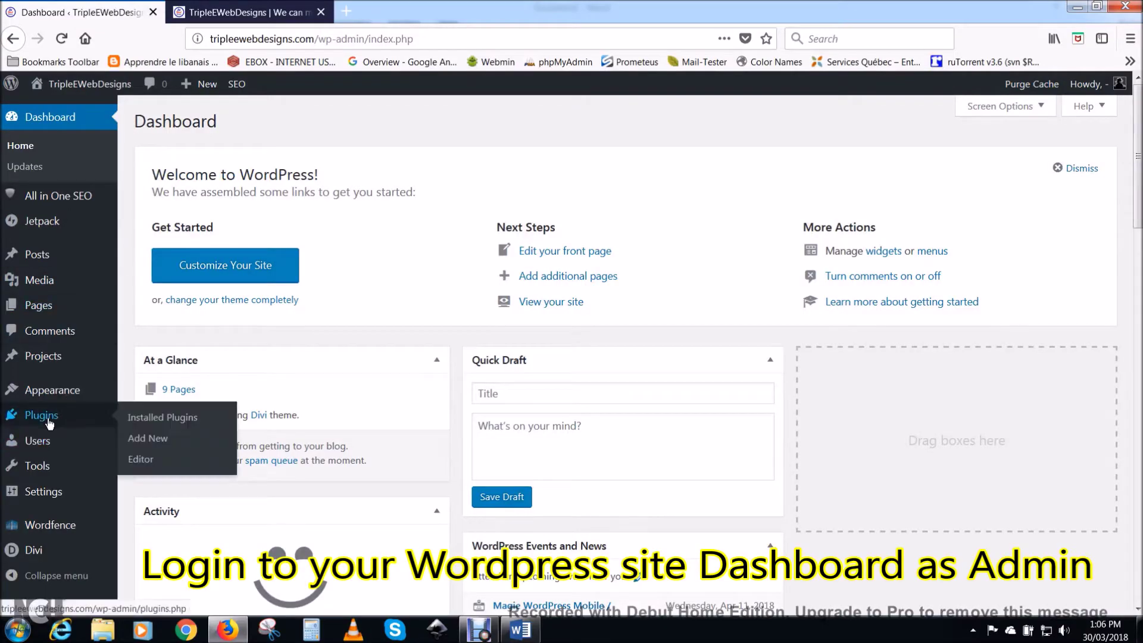
left_click(148, 438)
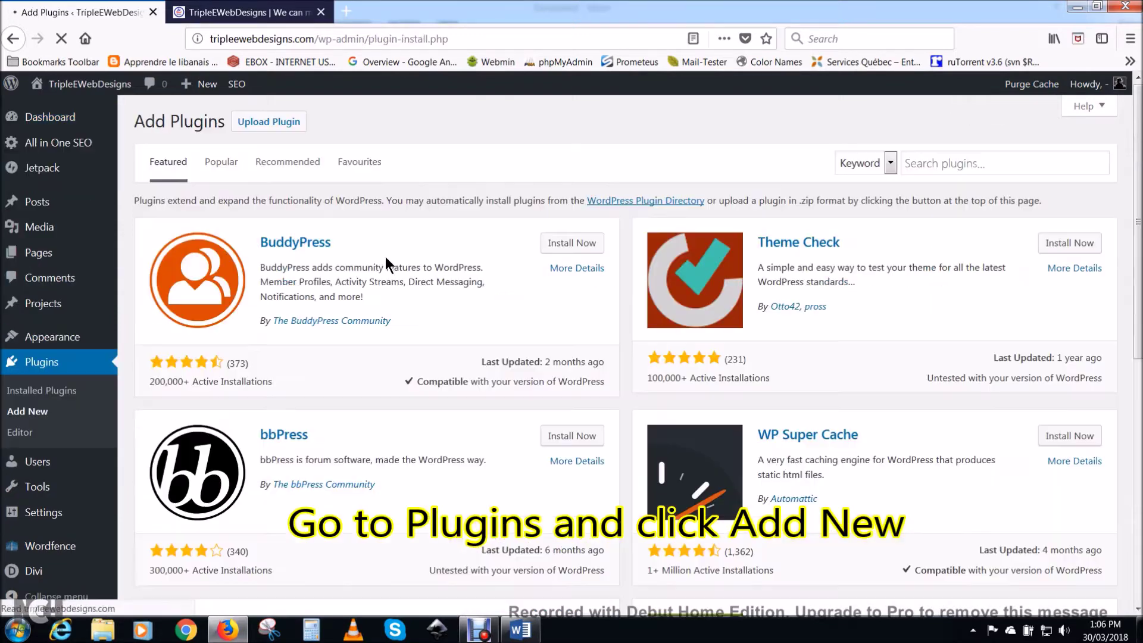
left_click(935, 164)
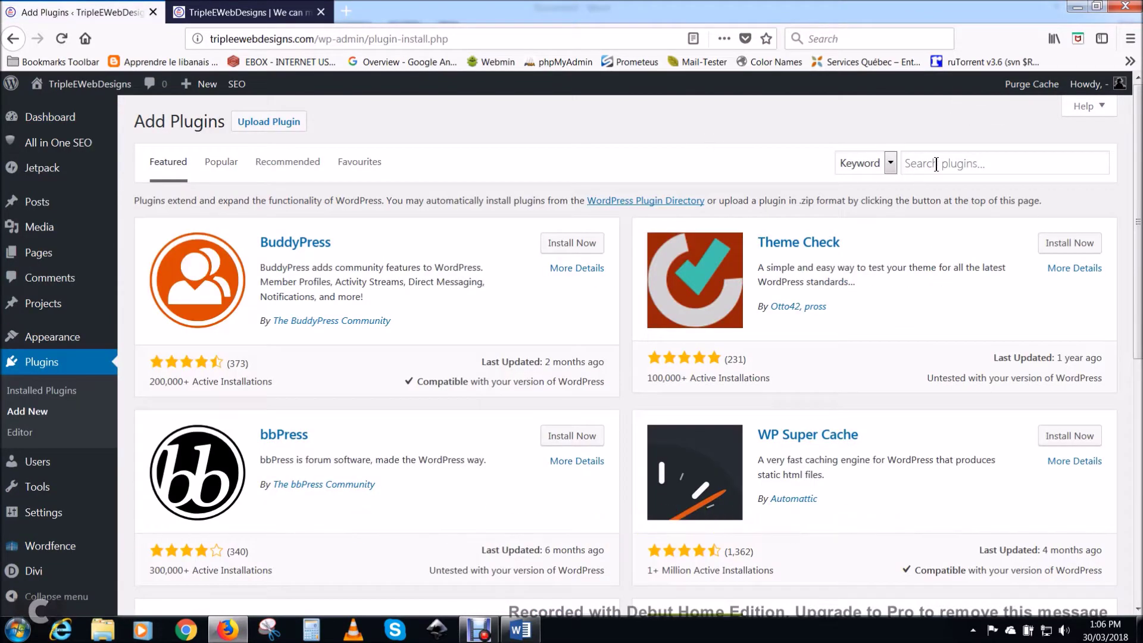
type("polylang")
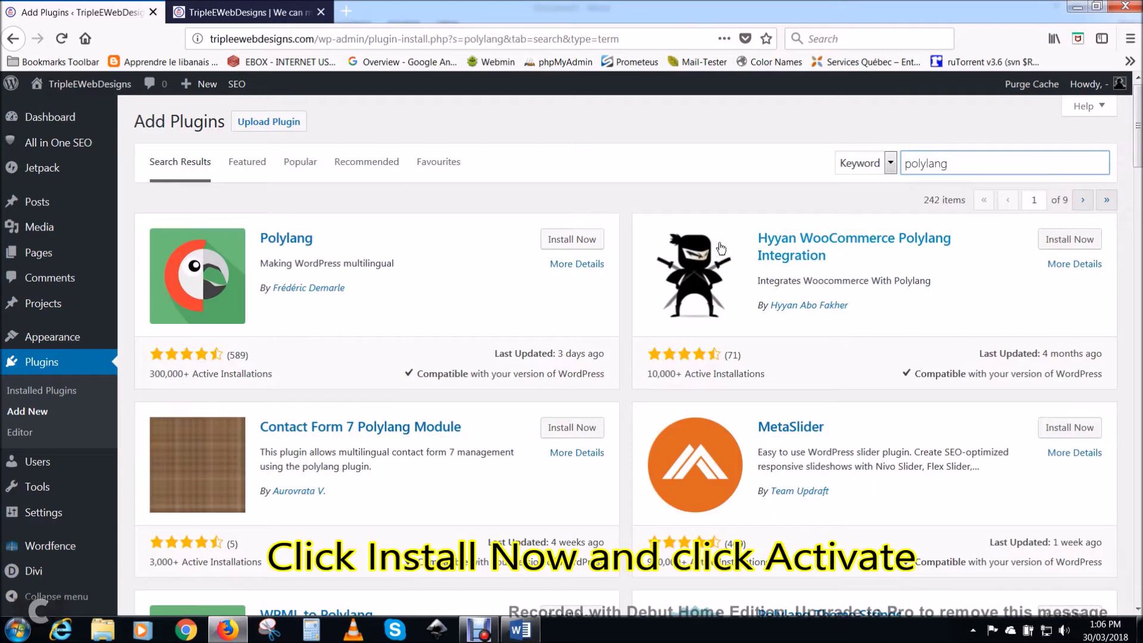
left_click(575, 241)
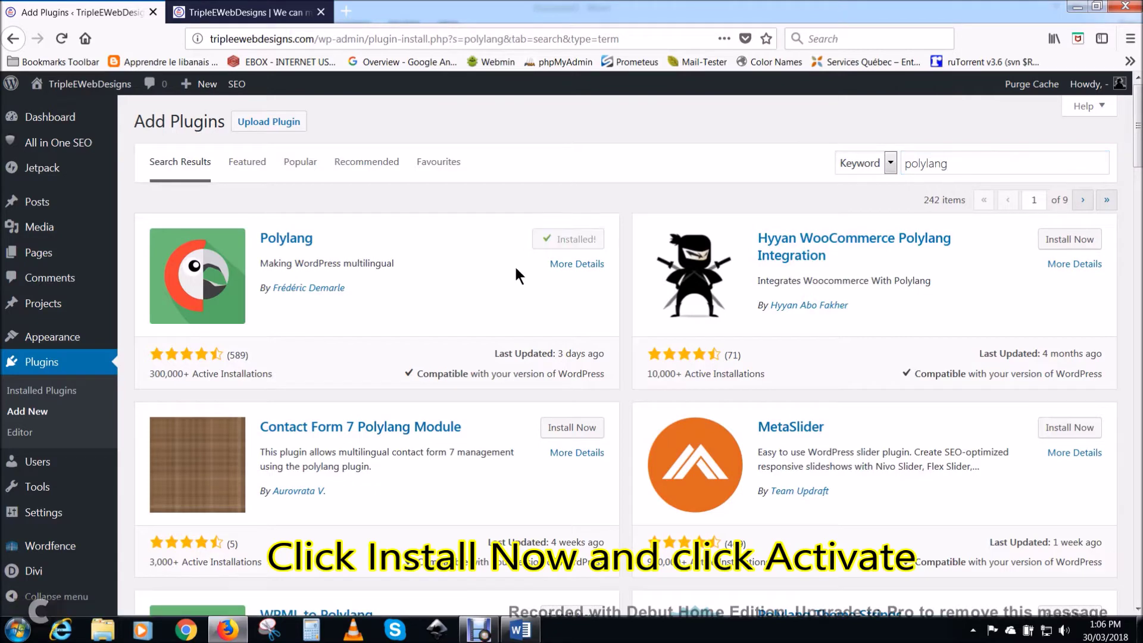
left_click(575, 242)
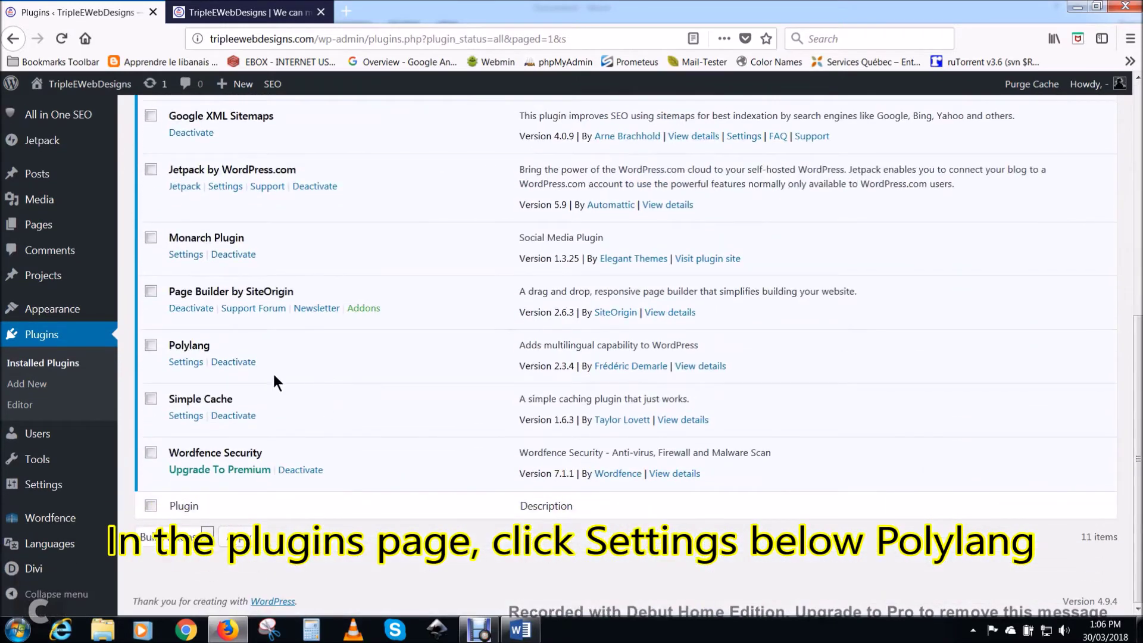
Add English (en_CA, Canadian flag) as the first Polylang language
left_click(186, 361)
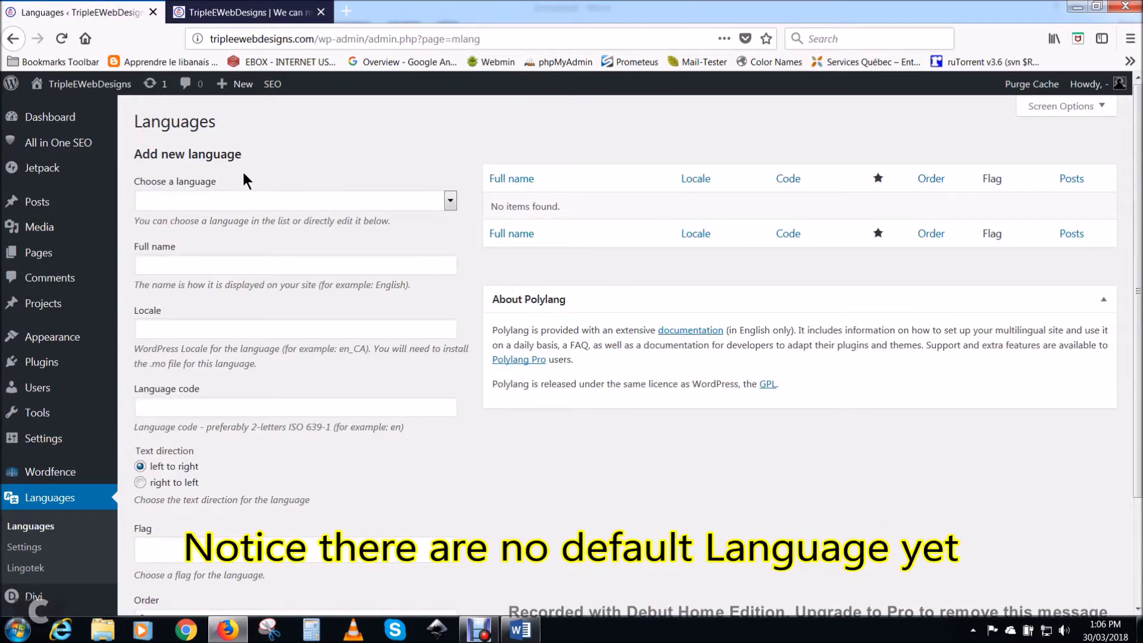
left_click(203, 202)
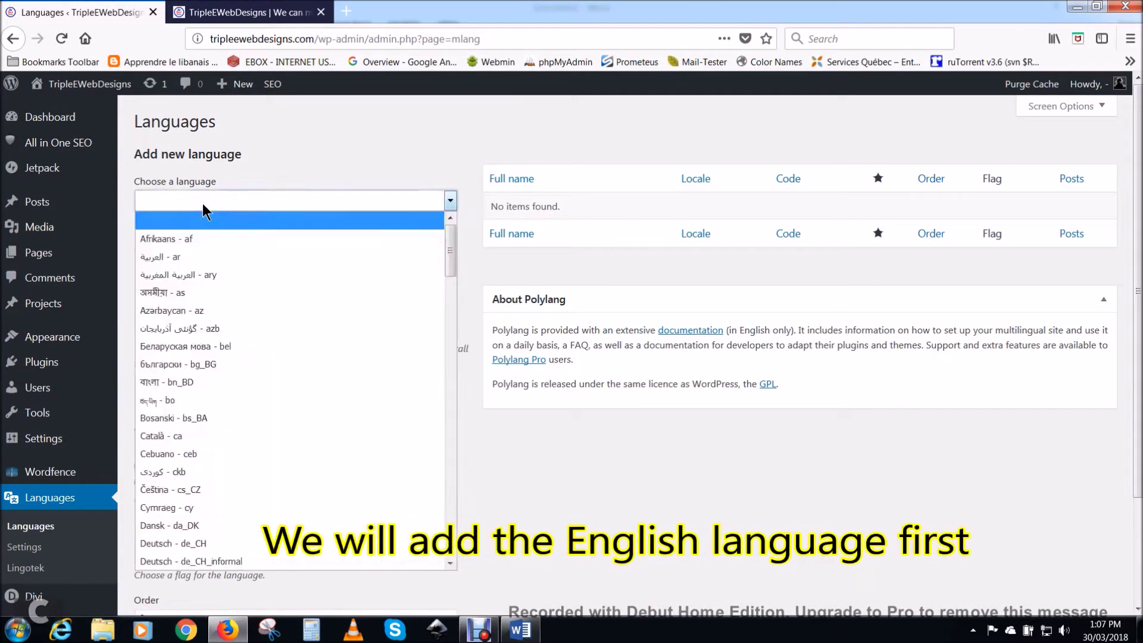
scroll(199, 261, "down", 1)
scroll(197, 272, "down", 4)
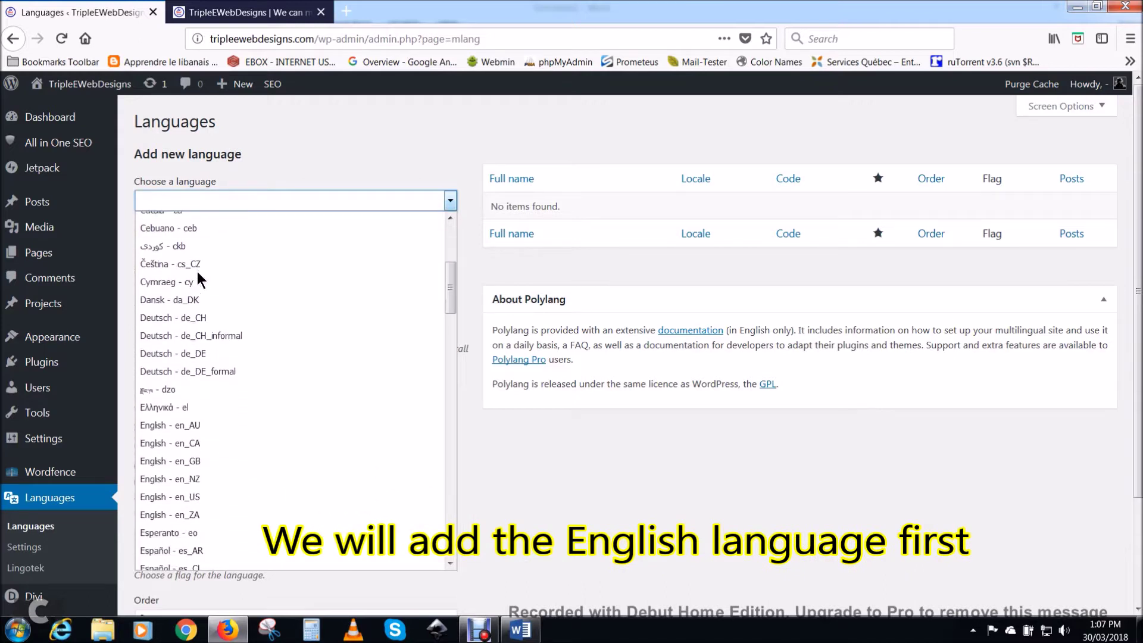
left_click(180, 444)
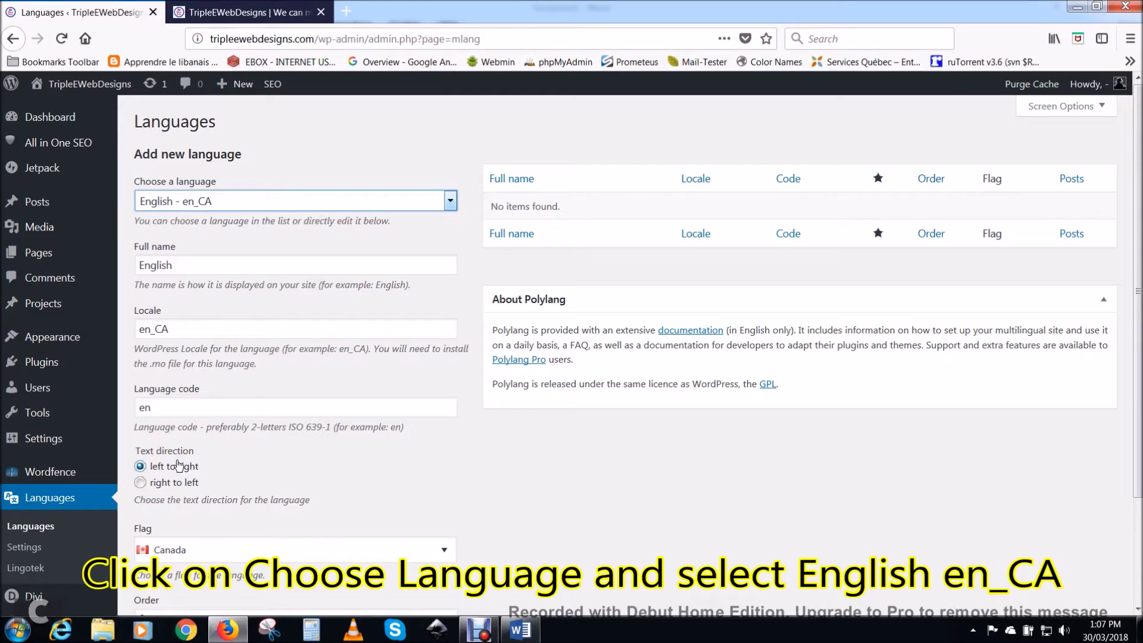
scroll(528, 485, "down", 3)
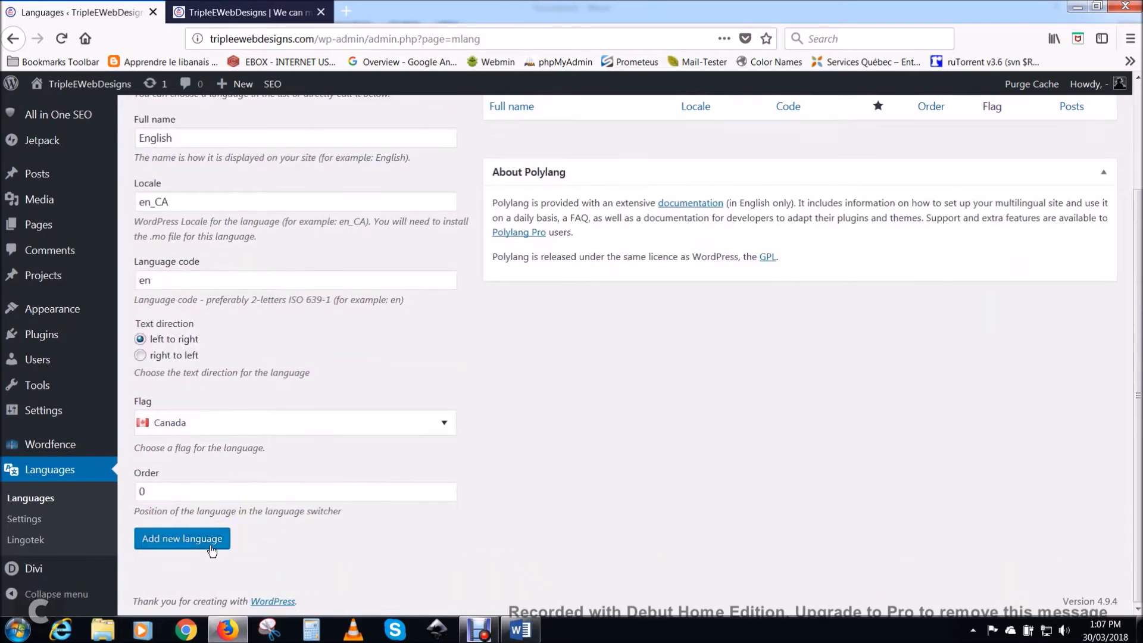
left_click(182, 539)
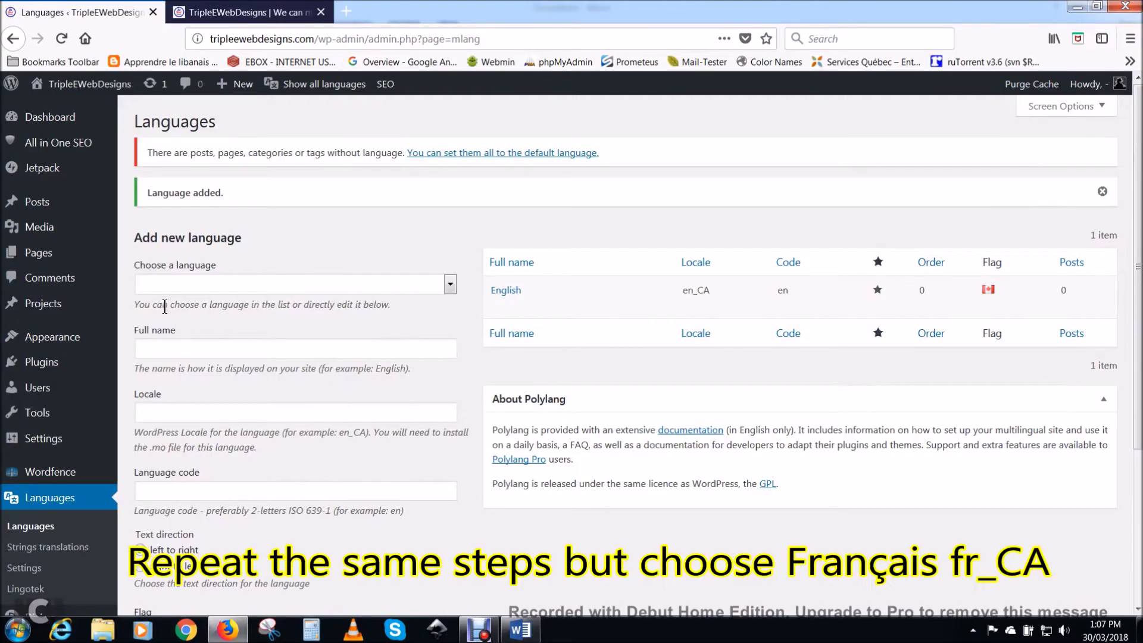
Add Français (fr_CA, Quebec flag) as the second Polylang language
left_click(231, 284)
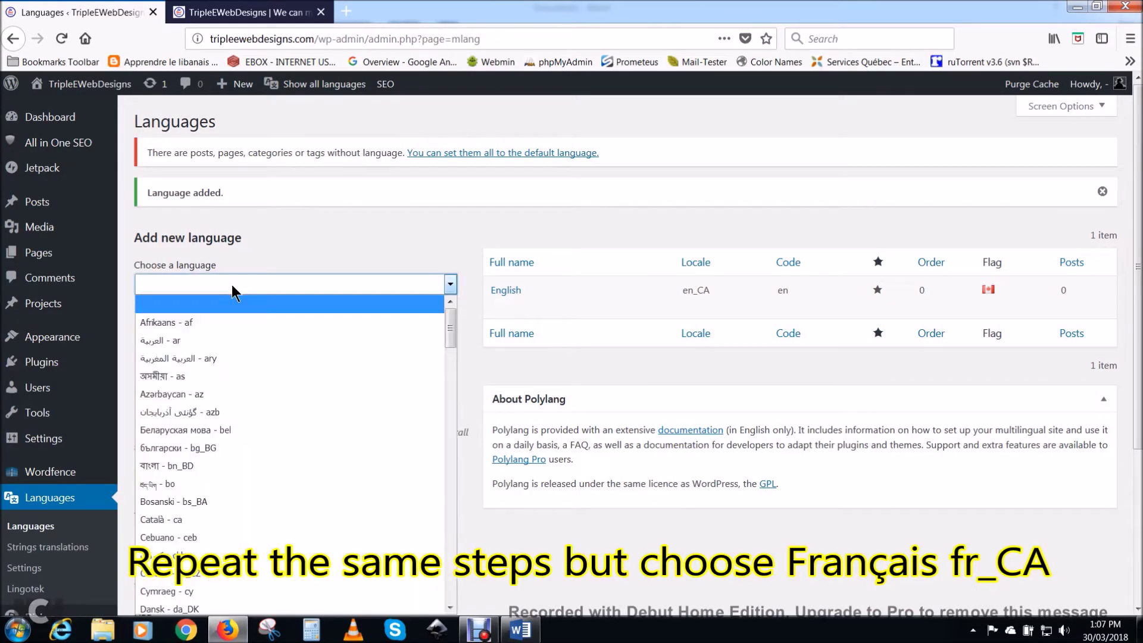
scroll(240, 391, "down", 3)
scroll(238, 396, "down", 7)
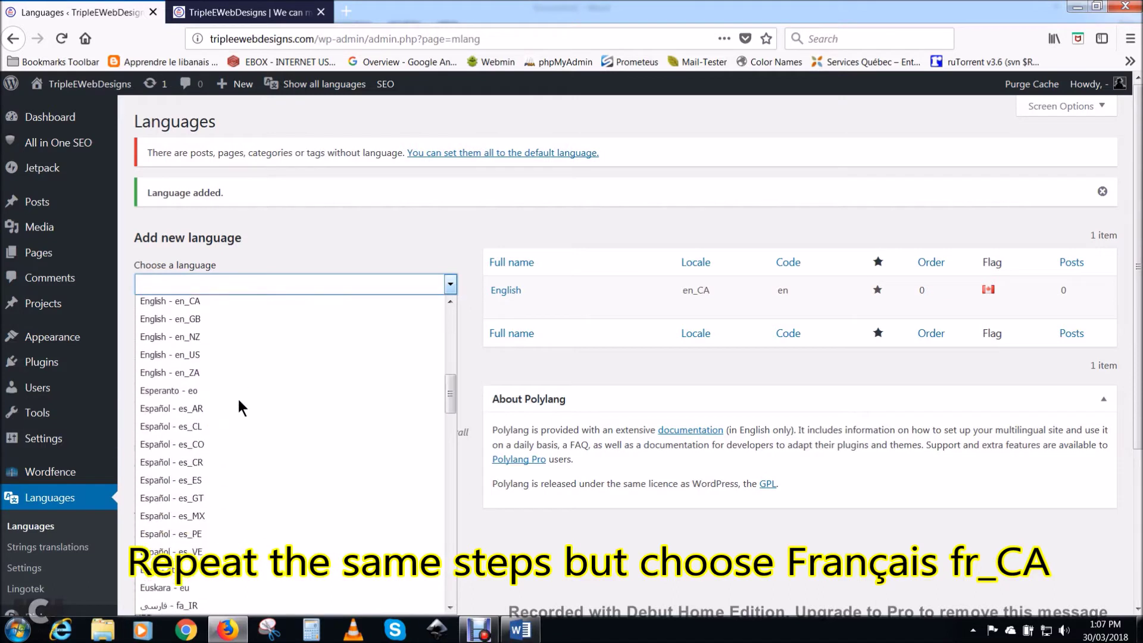
scroll(241, 402, "down", 1)
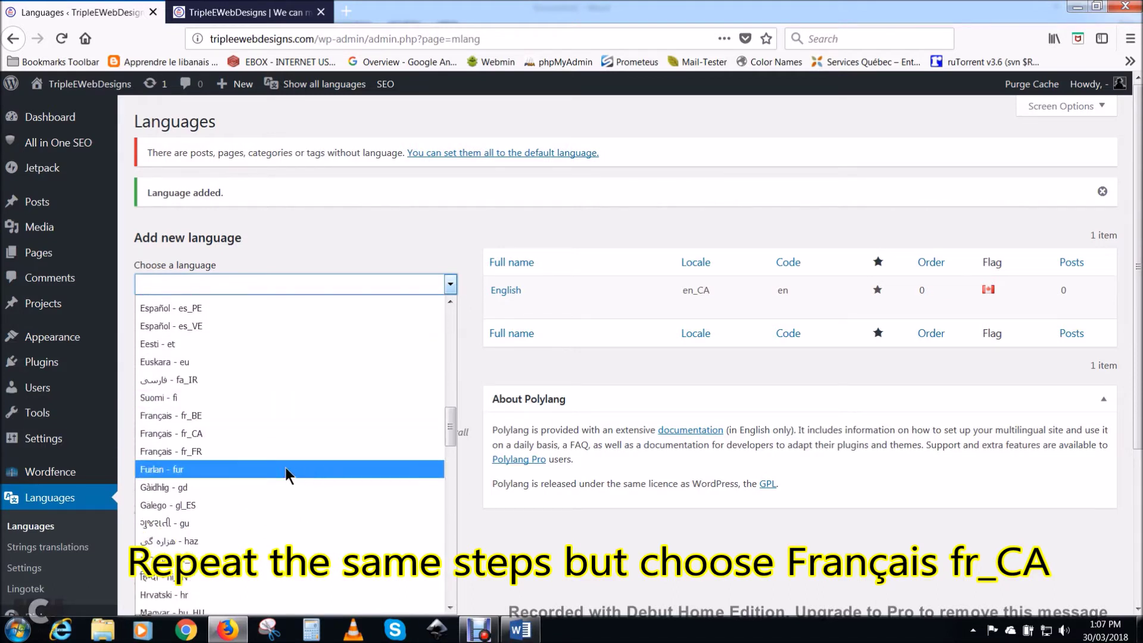
left_click(202, 434)
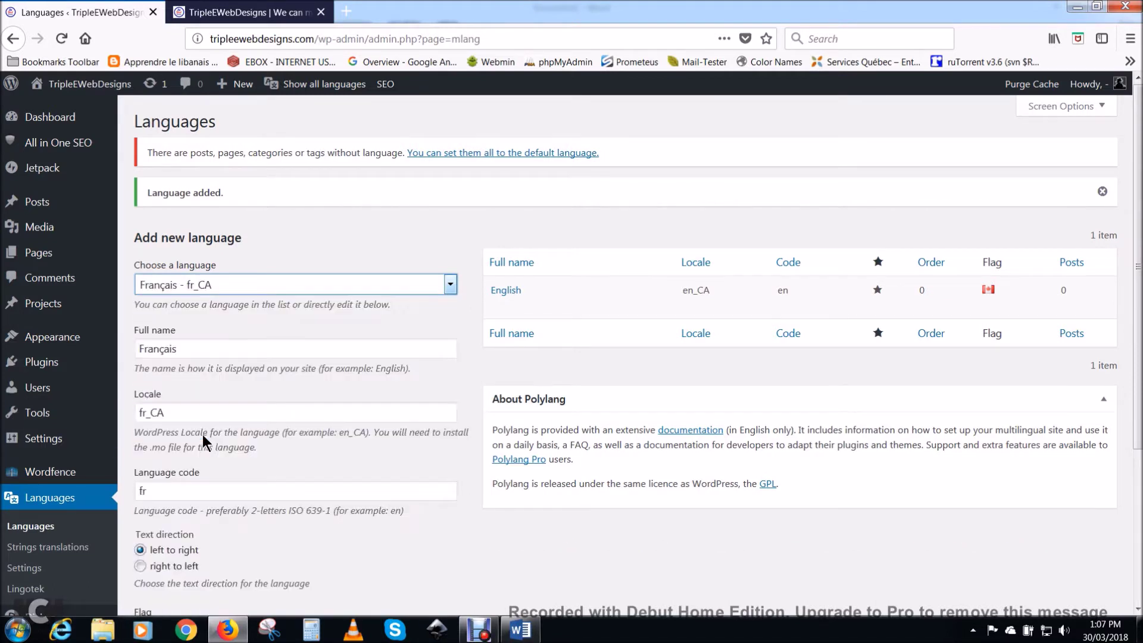
scroll(340, 462, "down", 3)
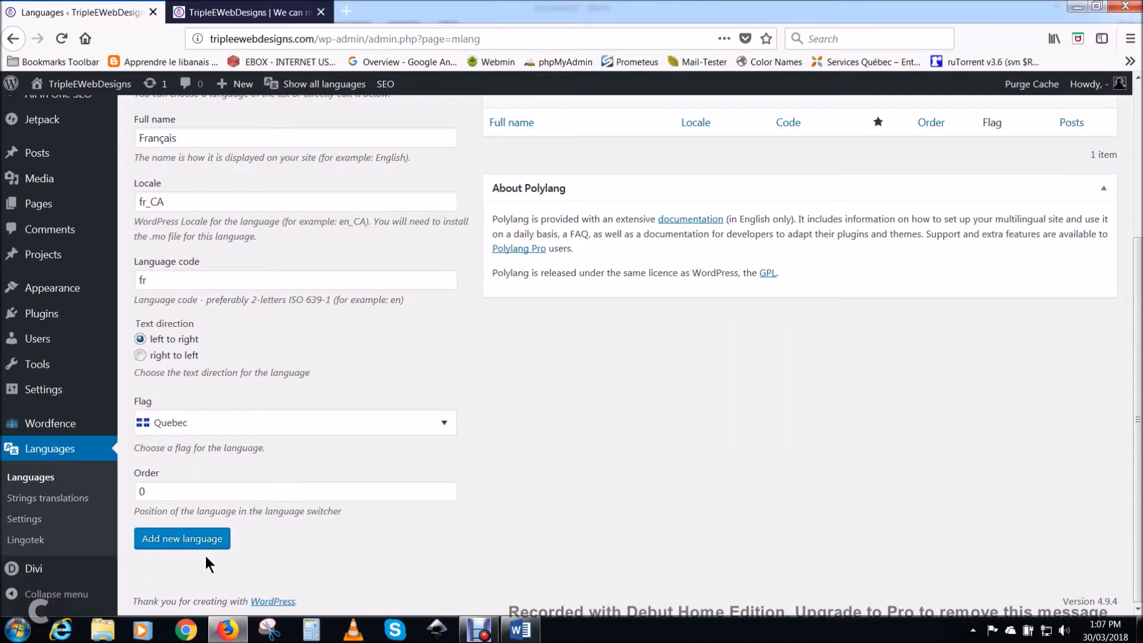
left_click(182, 542)
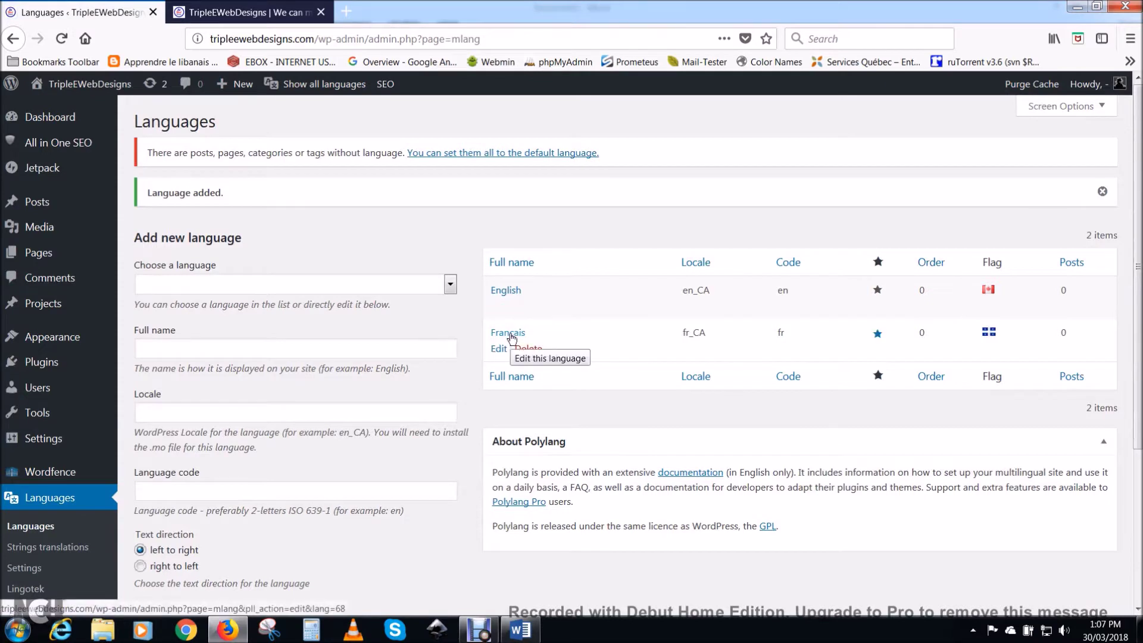
mouse_move(40, 256)
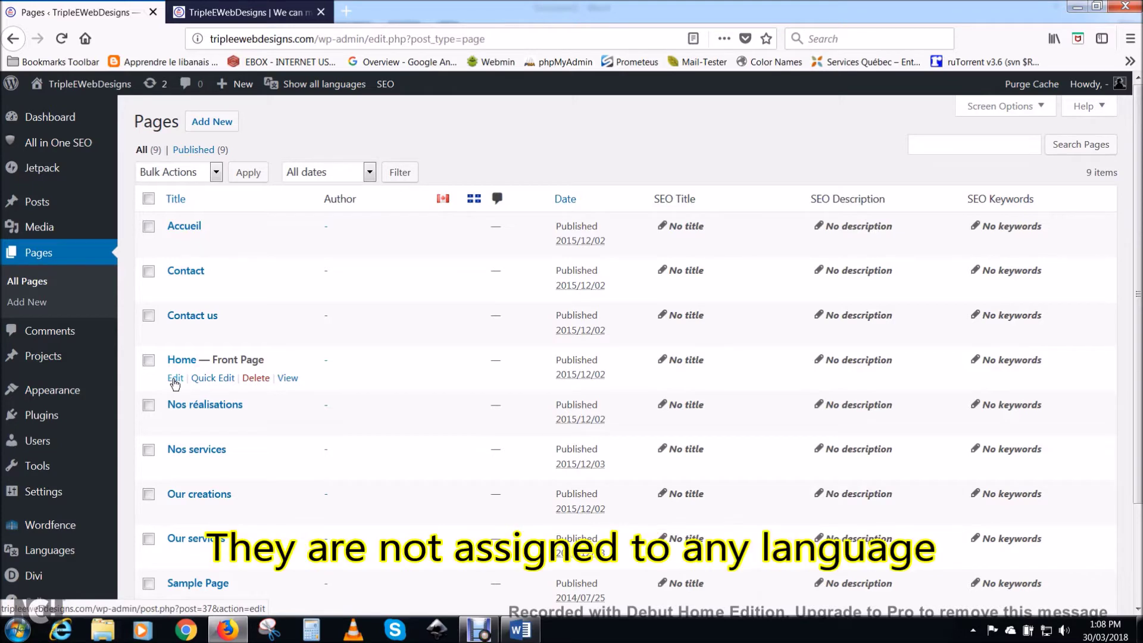
Quick-edit the Home page to set its language to English
left_click(209, 378)
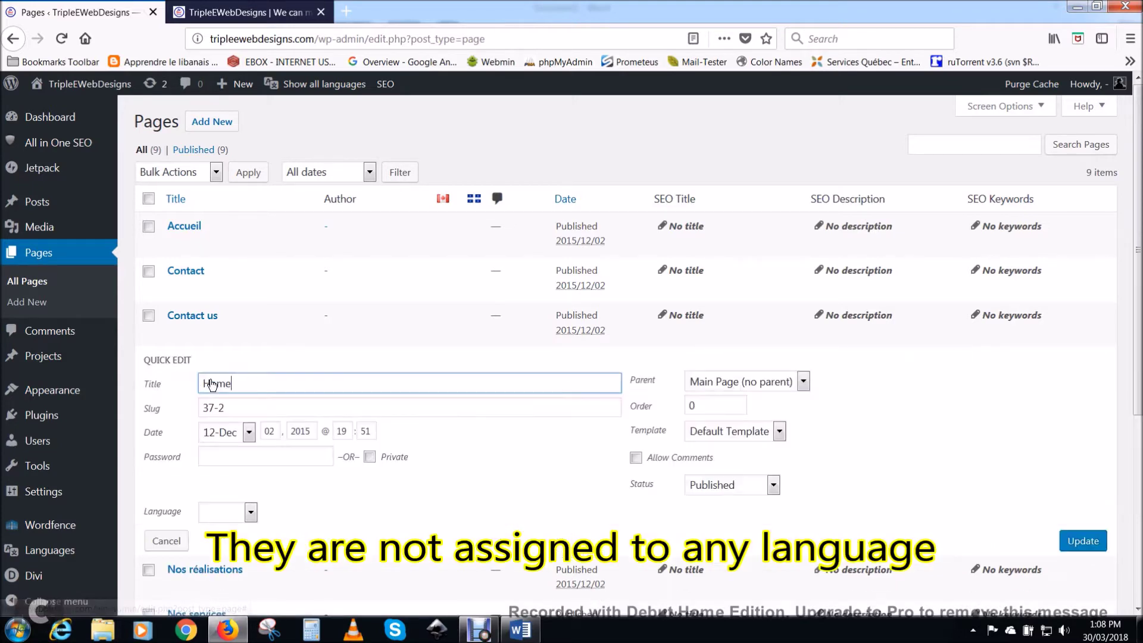
scroll(866, 486, "down", 2)
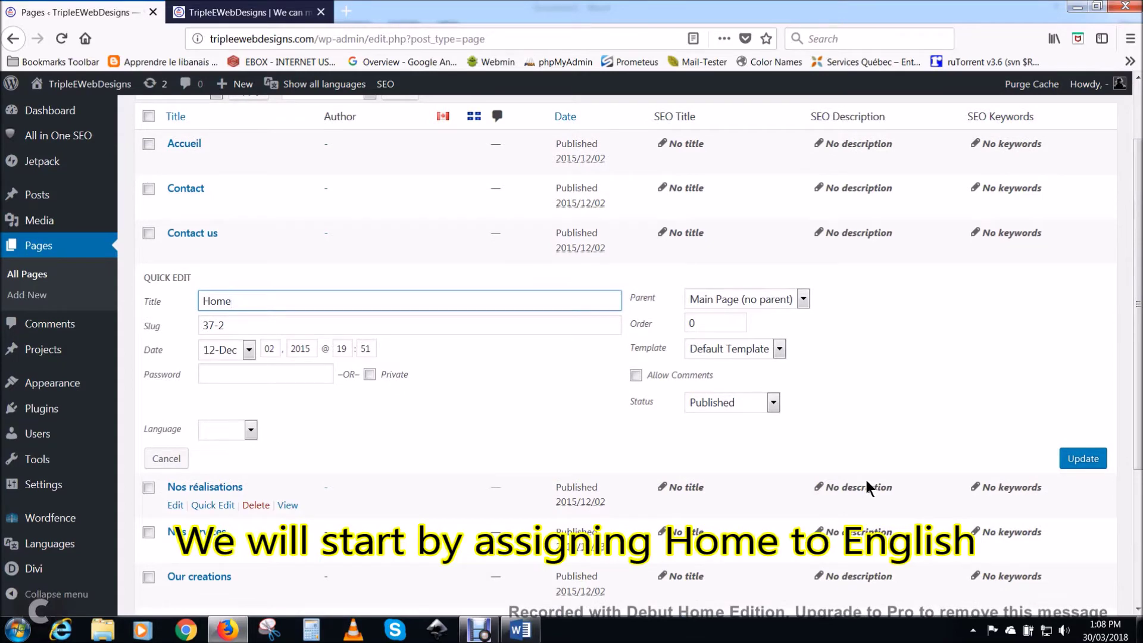
left_click(252, 430)
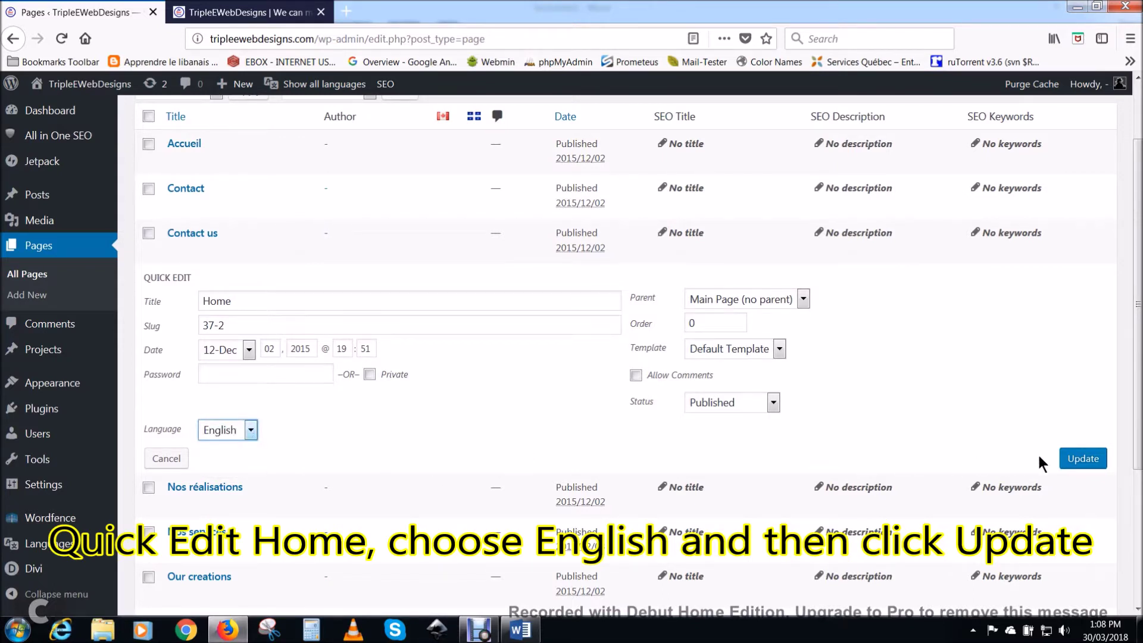
left_click(1081, 457)
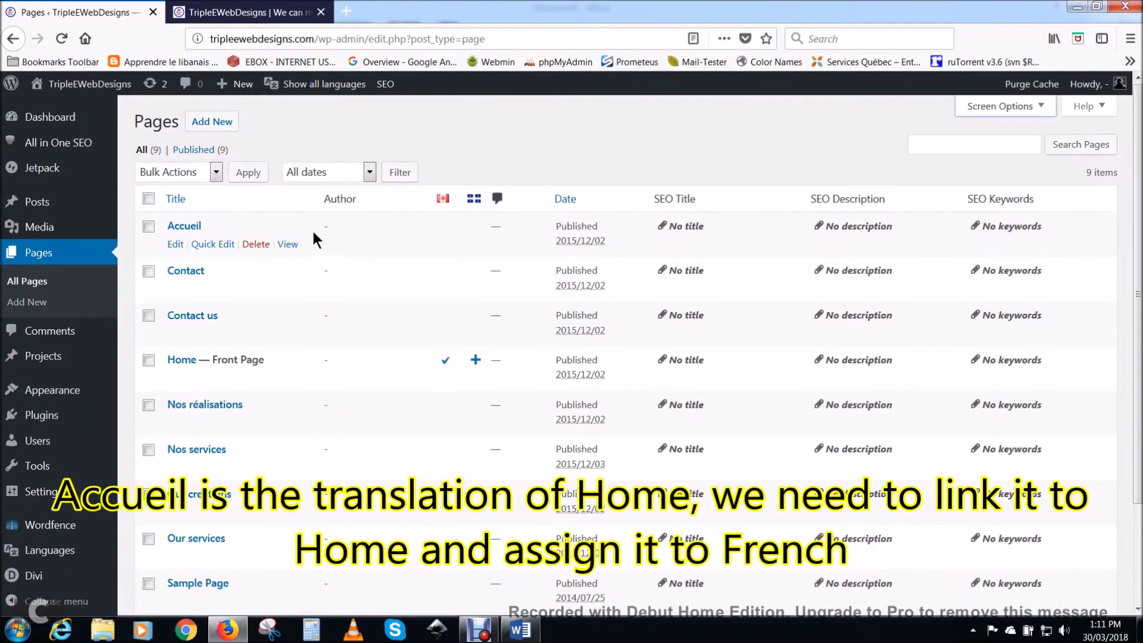
Set the Accueil page's language to Français and update it
left_click(175, 245)
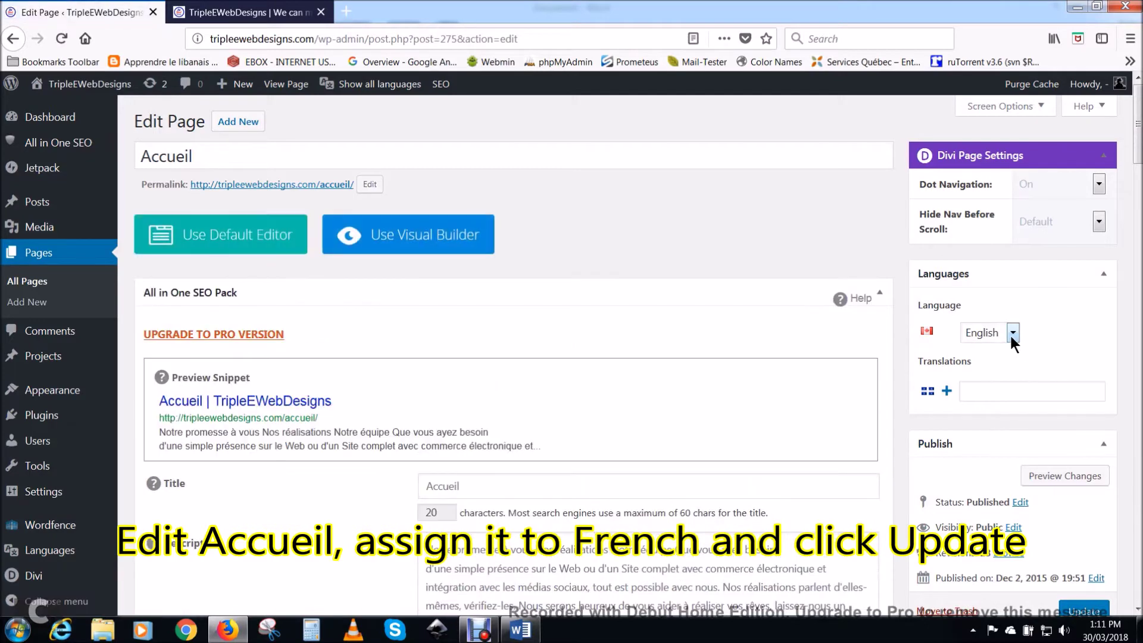
left_click(1012, 334)
left_click(994, 365)
scroll(1048, 476, "down", 2)
left_click(1084, 529)
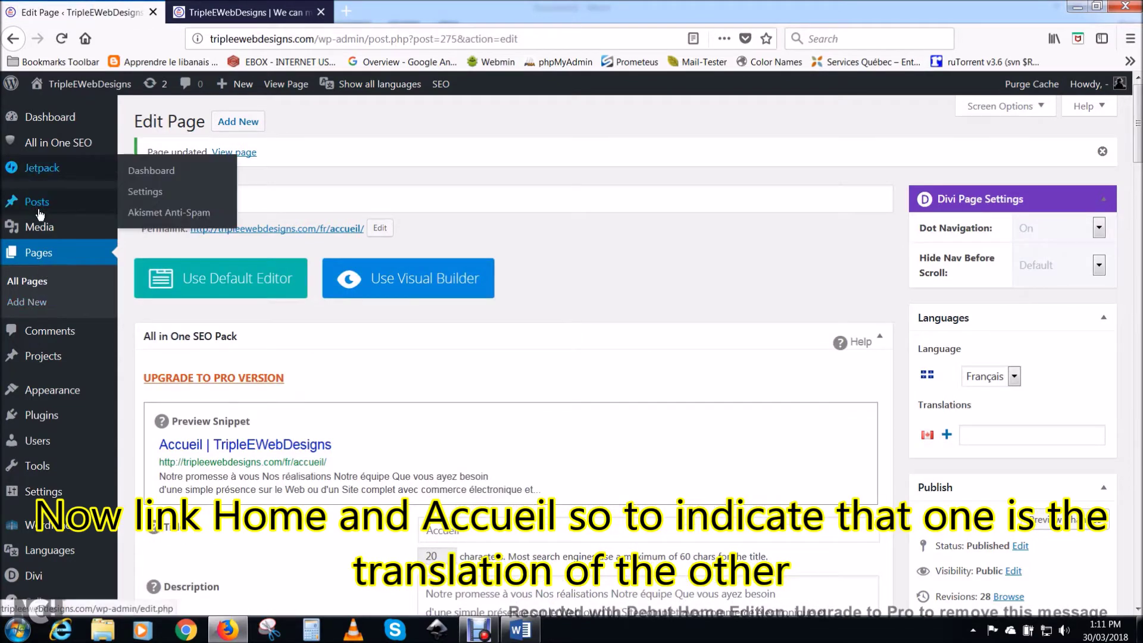
left_click(39, 255)
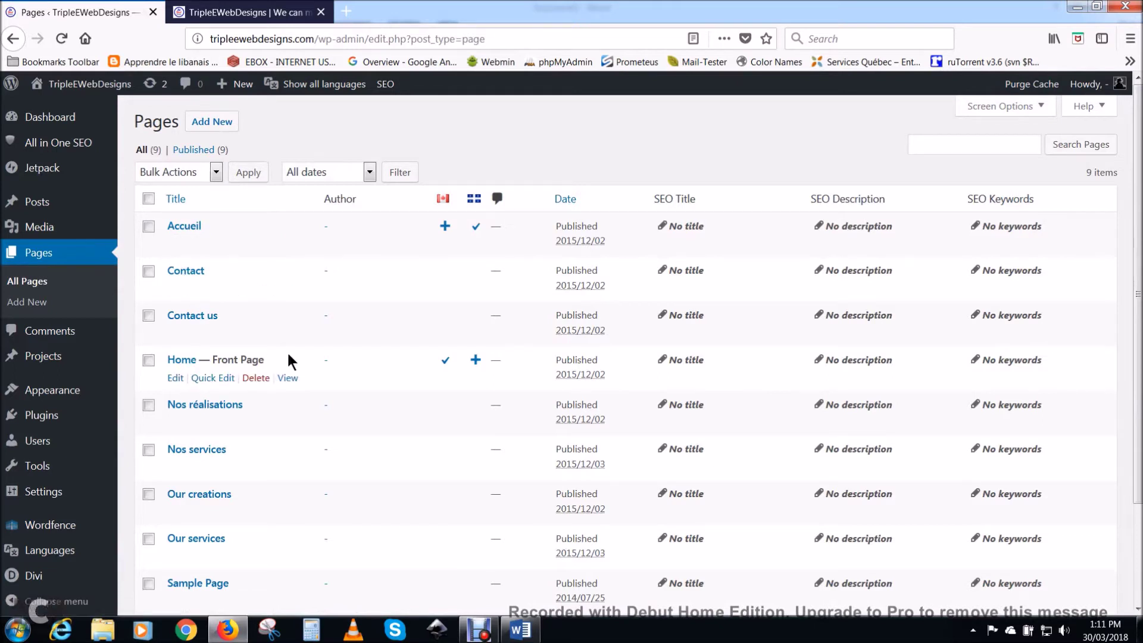
Link Accueil as Home's French translation, then reopen Accueil to verify
left_click(177, 377)
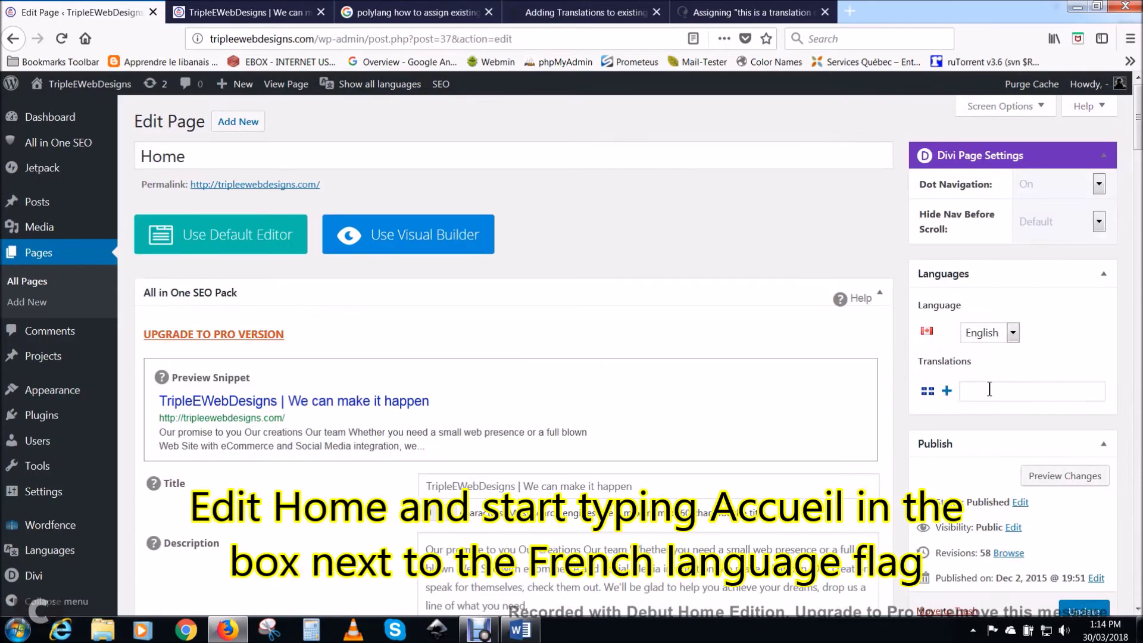
left_click(988, 389)
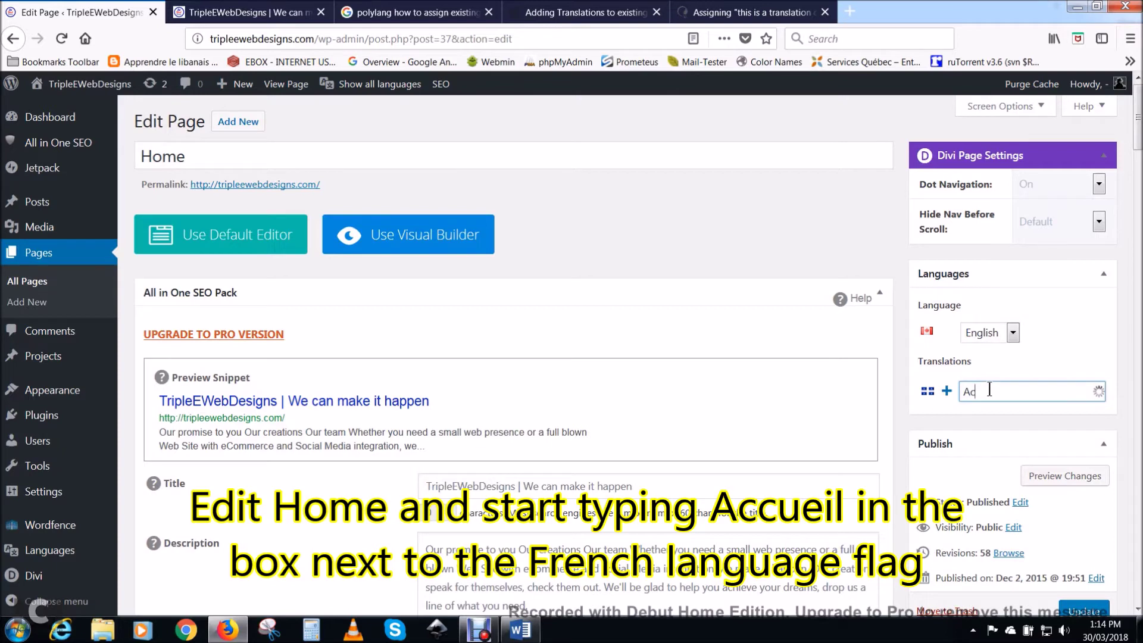
left_click(987, 414)
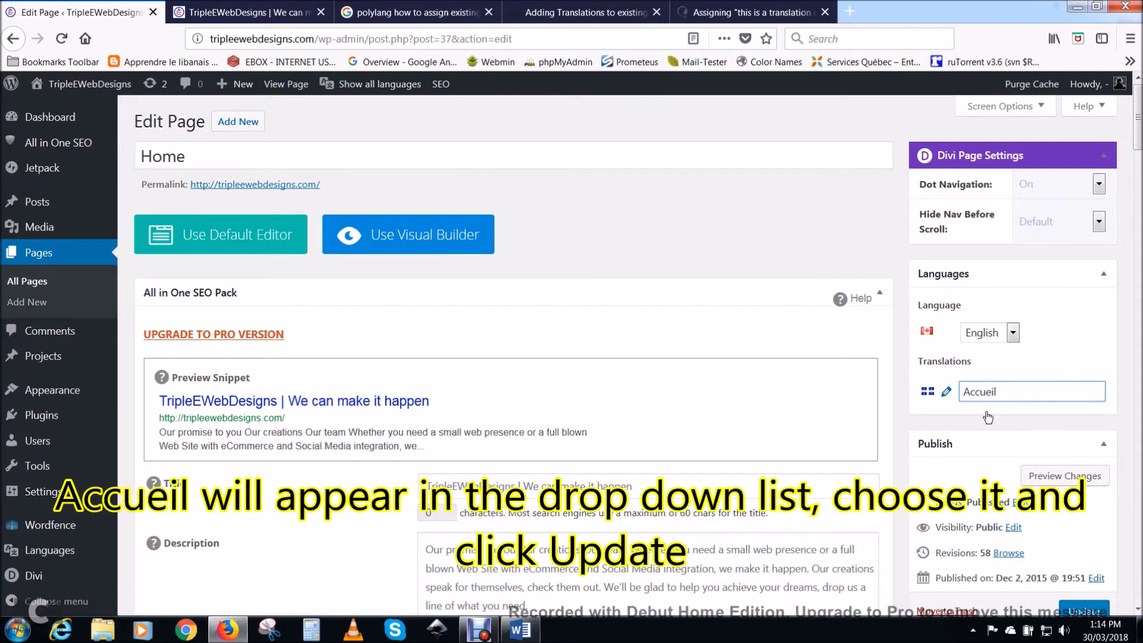
left_click(1082, 611)
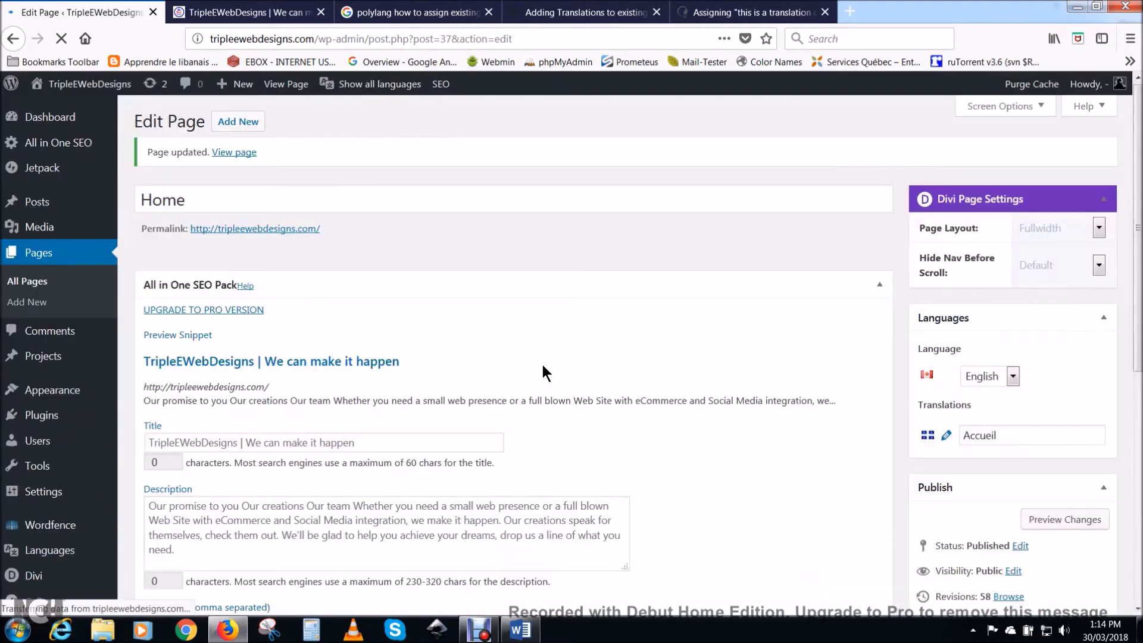
left_click(34, 282)
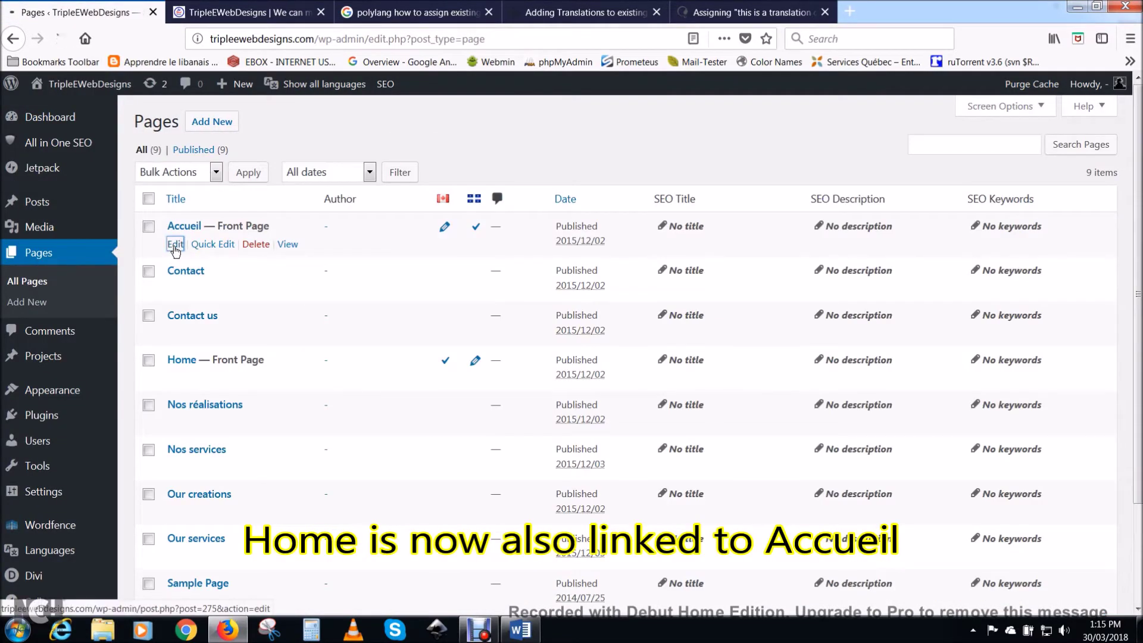
left_click(175, 245)
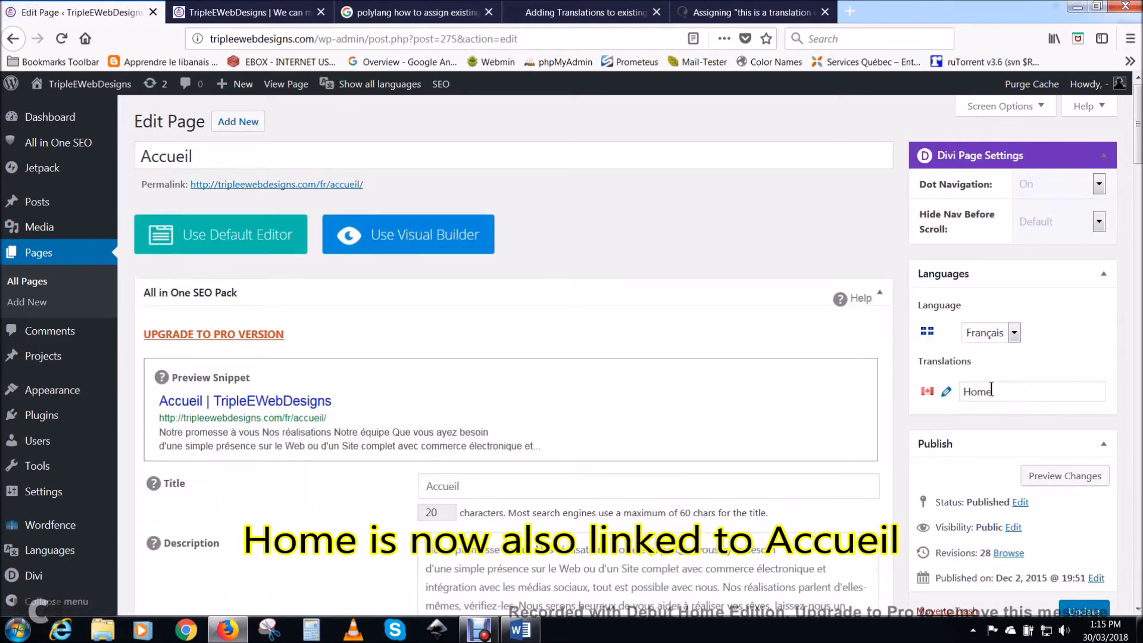
Select the Our creations and Our services pages for bulk editing
left_click(32, 285)
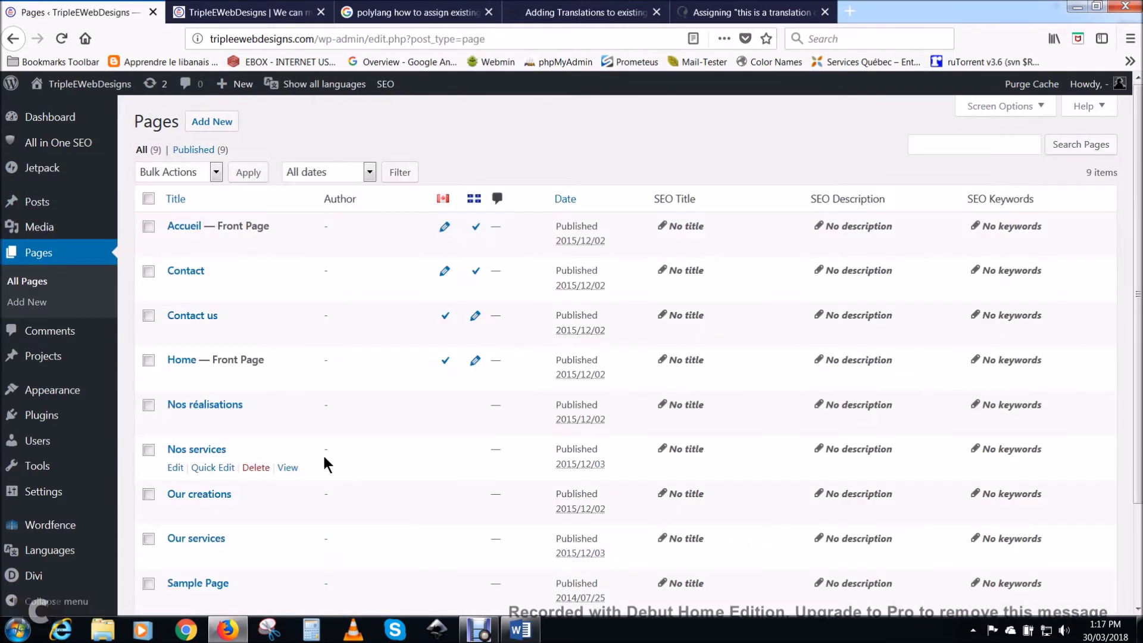
scroll(320, 440, "down", 2)
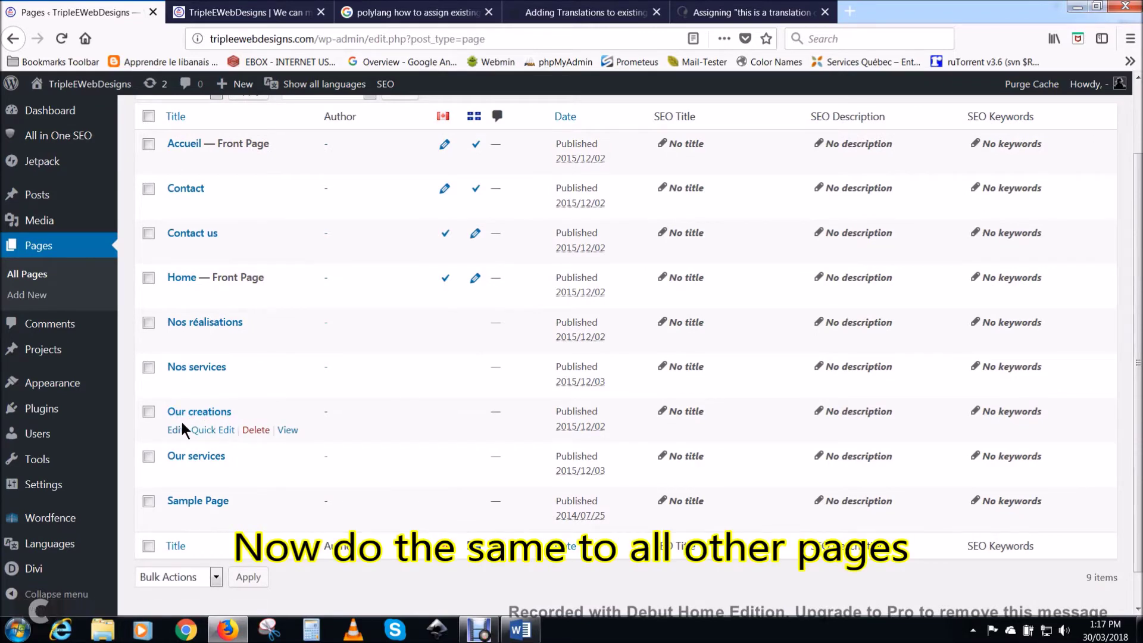
left_click(149, 412)
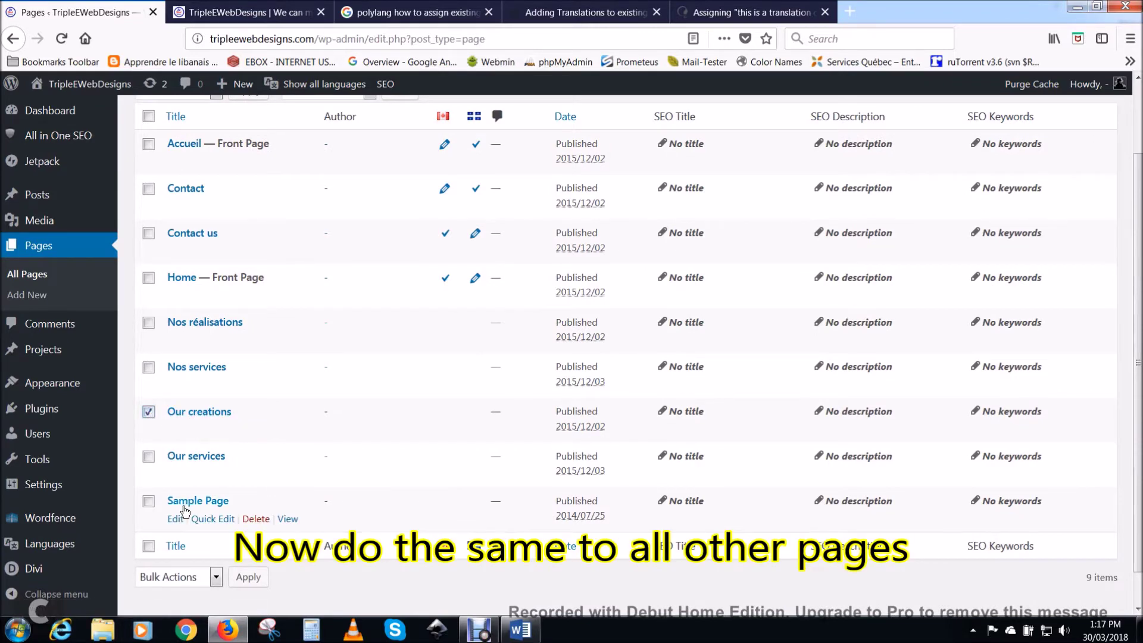
left_click(148, 456)
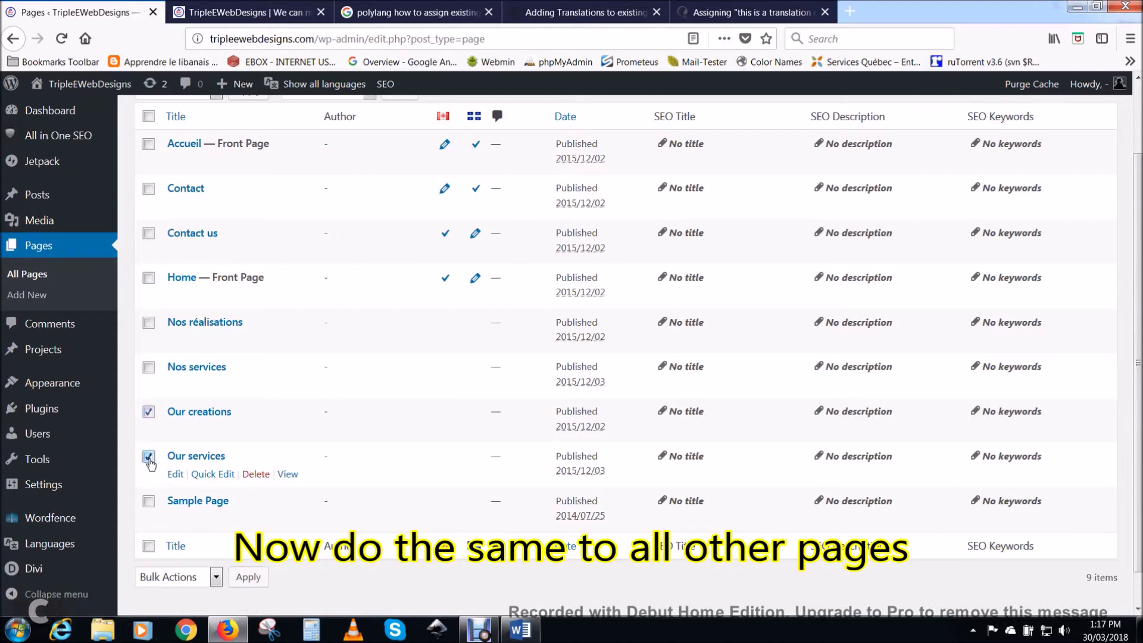
scroll(340, 420, "up", 2)
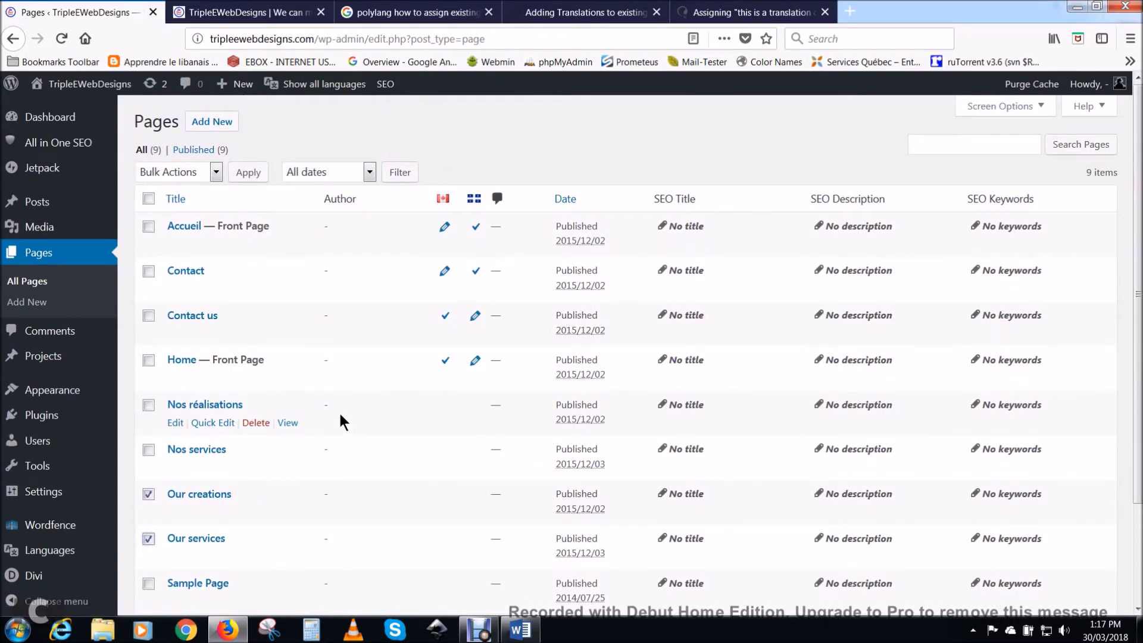
left_click(215, 173)
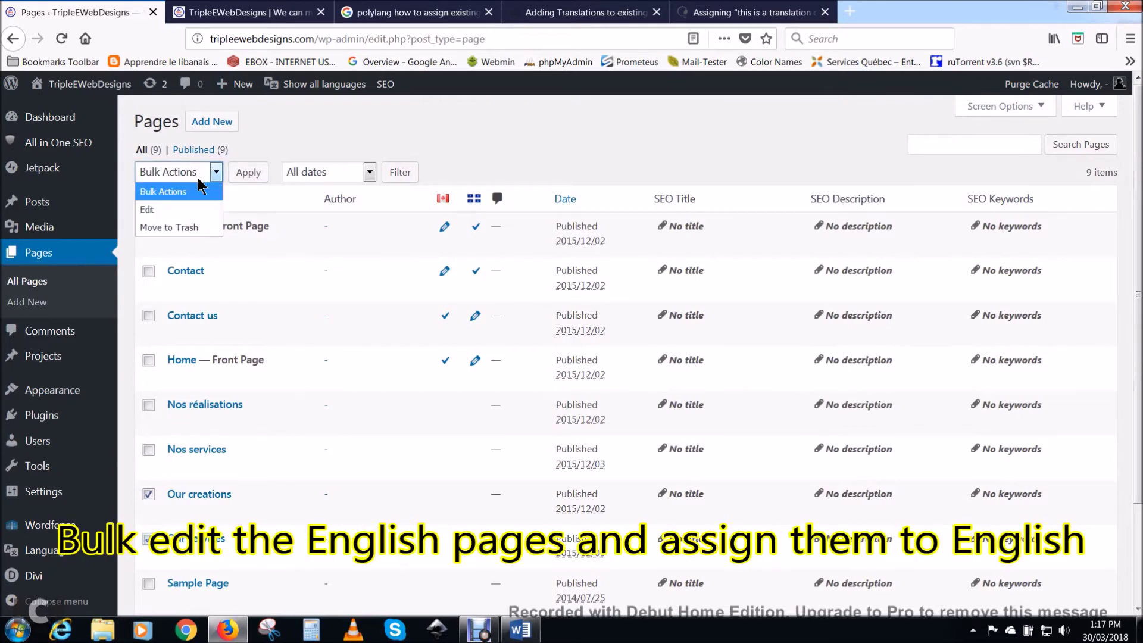
left_click(163, 208)
left_click(253, 174)
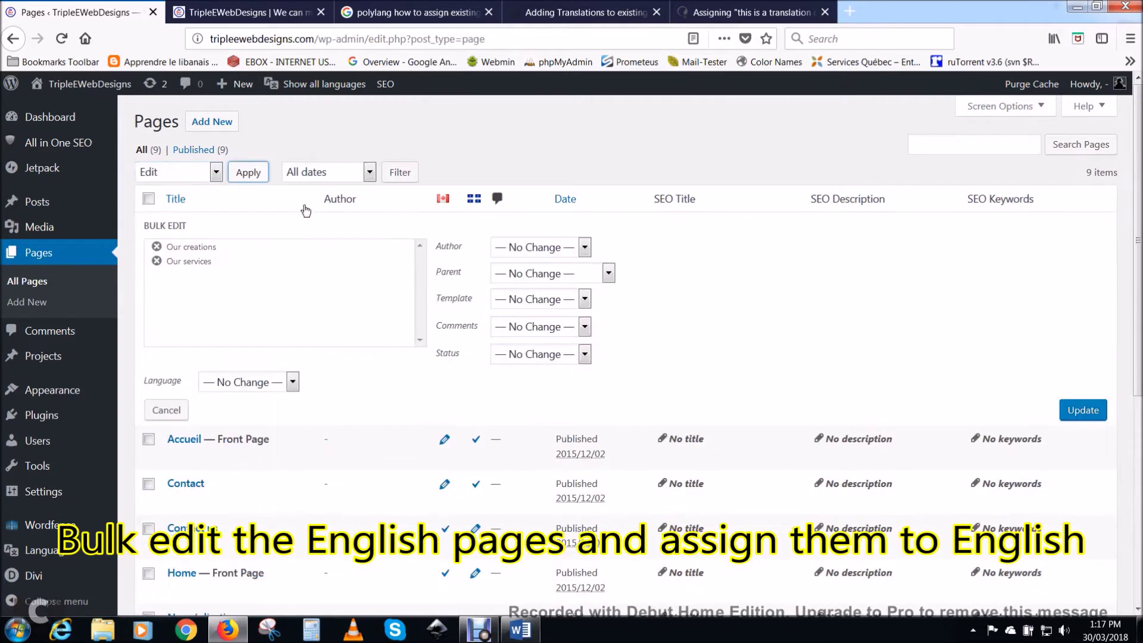
Set both selected pages' language to English and apply the bulk update
left_click(293, 382)
left_click(221, 420)
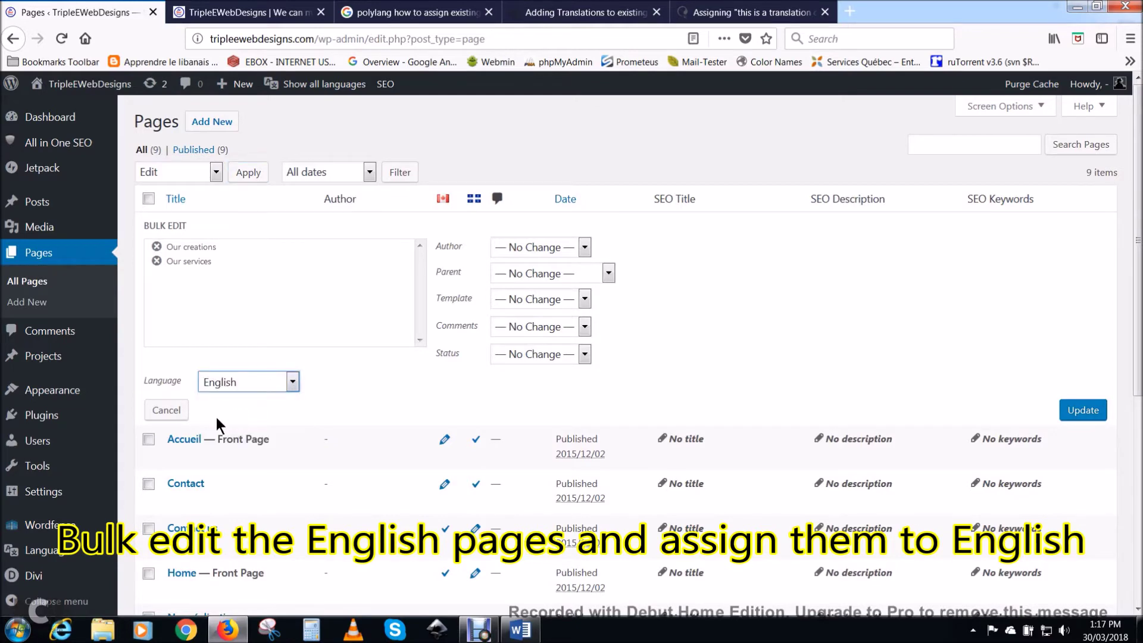
left_click(1070, 412)
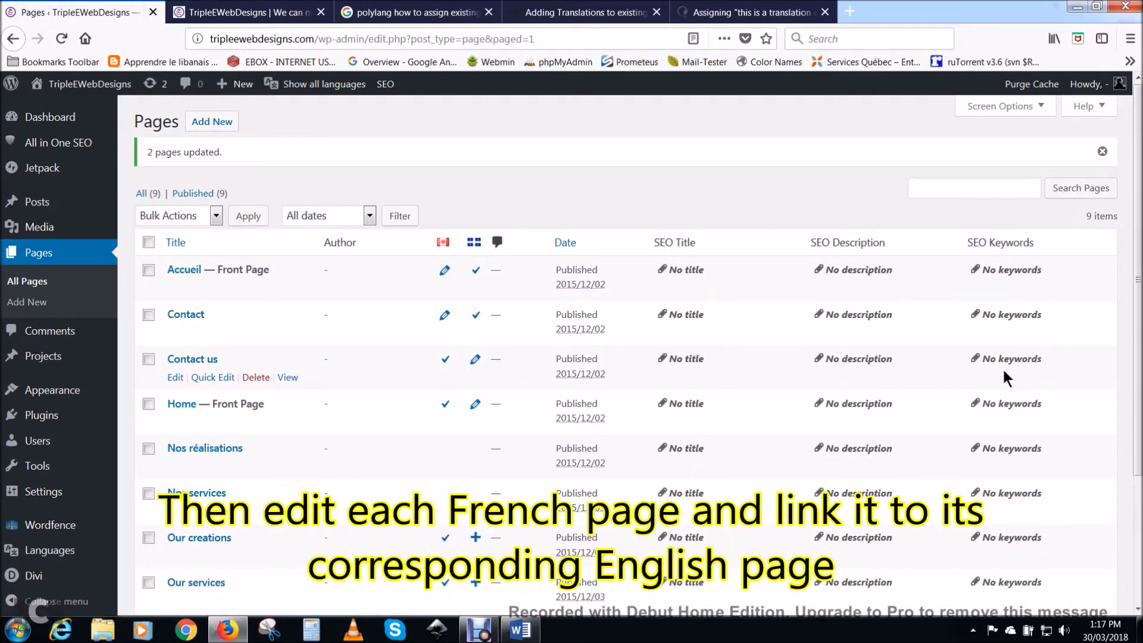
scroll(351, 418, "down", 2)
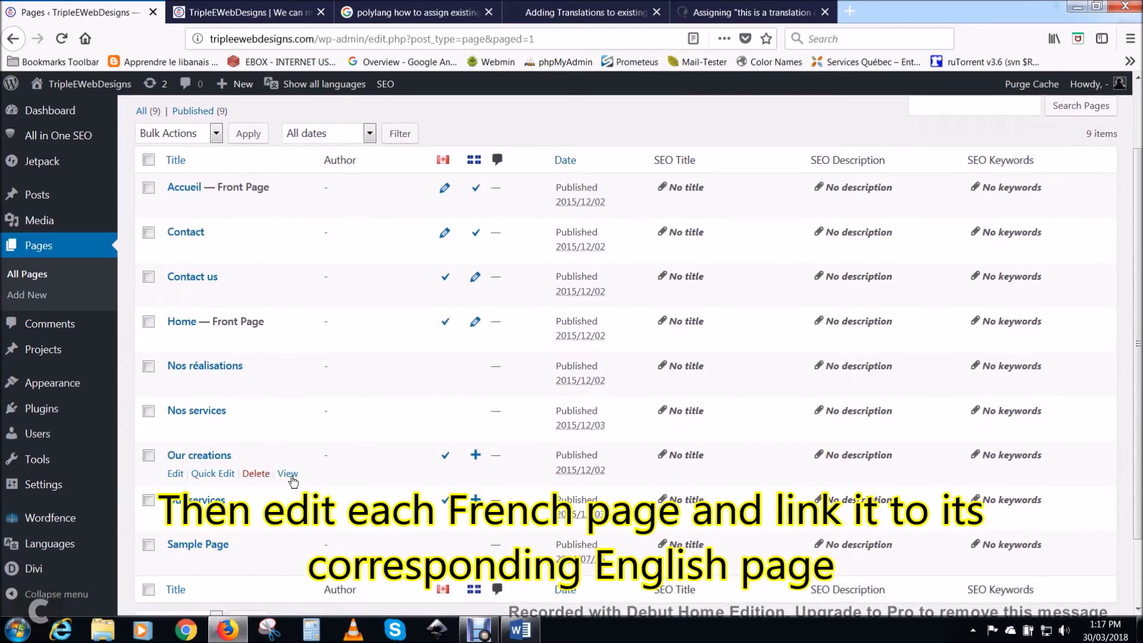
scroll(321, 440, "down", 1)
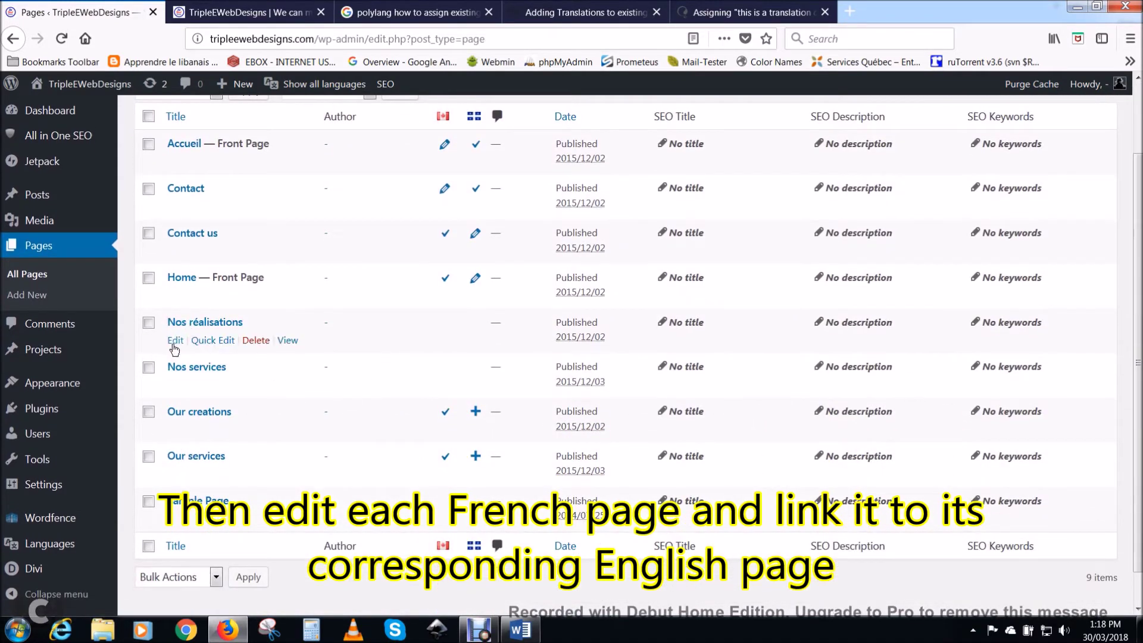
left_click(173, 344)
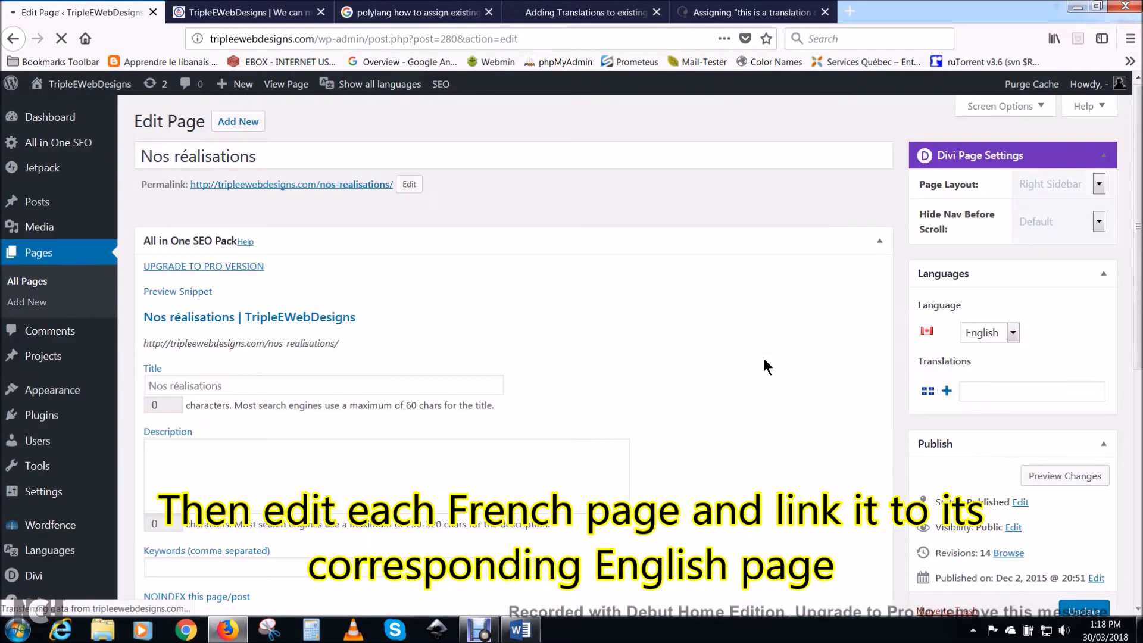
Set Nos réalisations to Français and link it to Our creations as its translation
left_click(1011, 332)
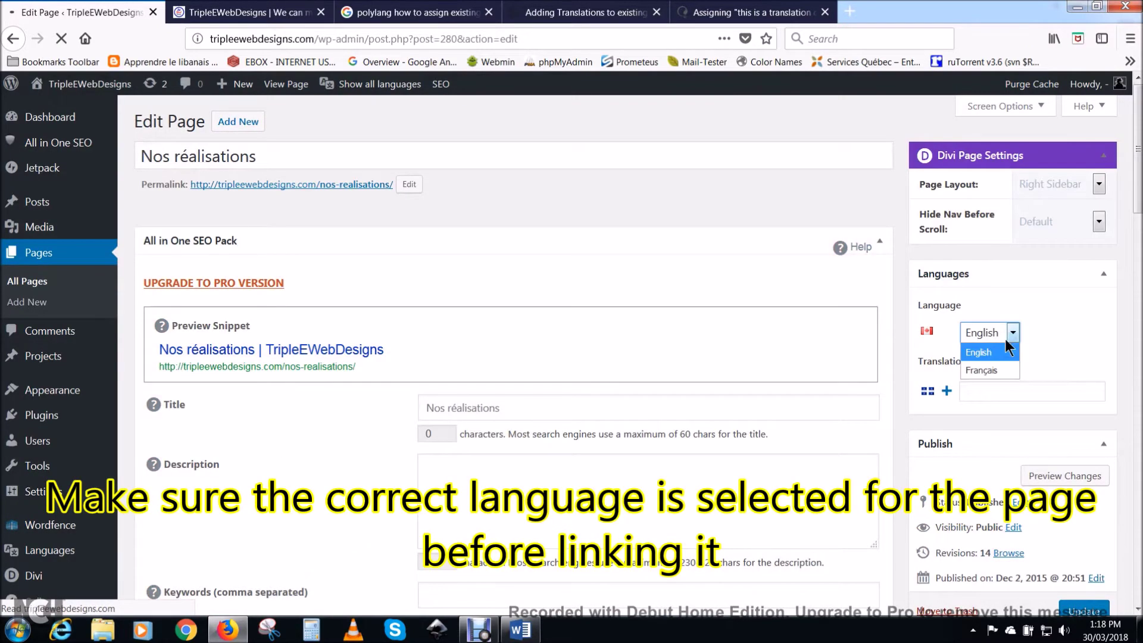
left_click(979, 373)
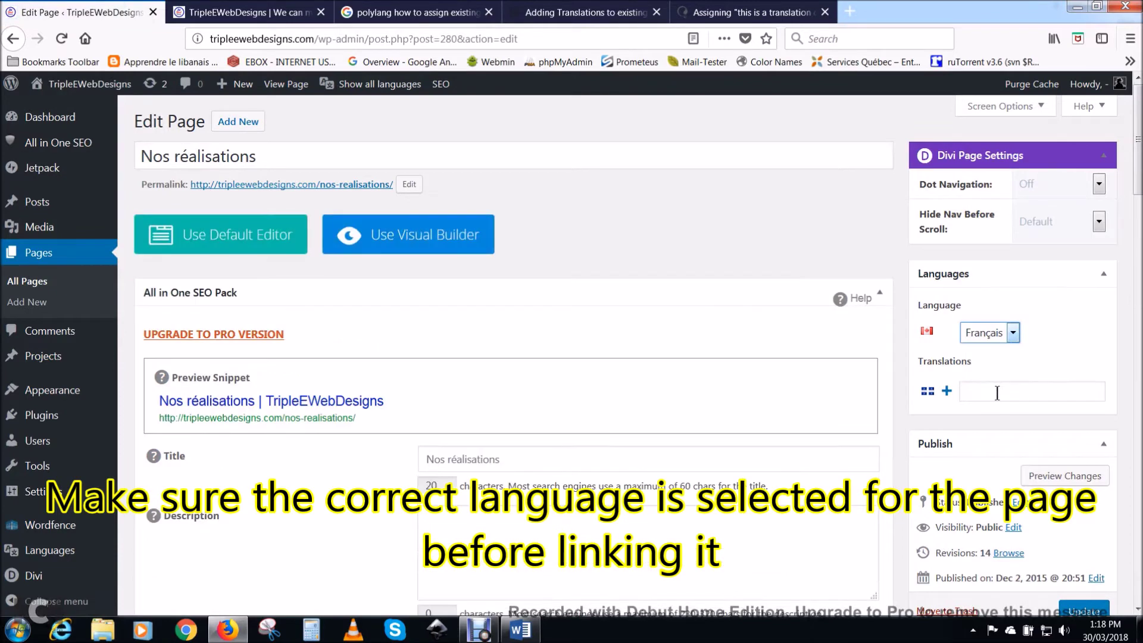
left_click(996, 392)
type("Our")
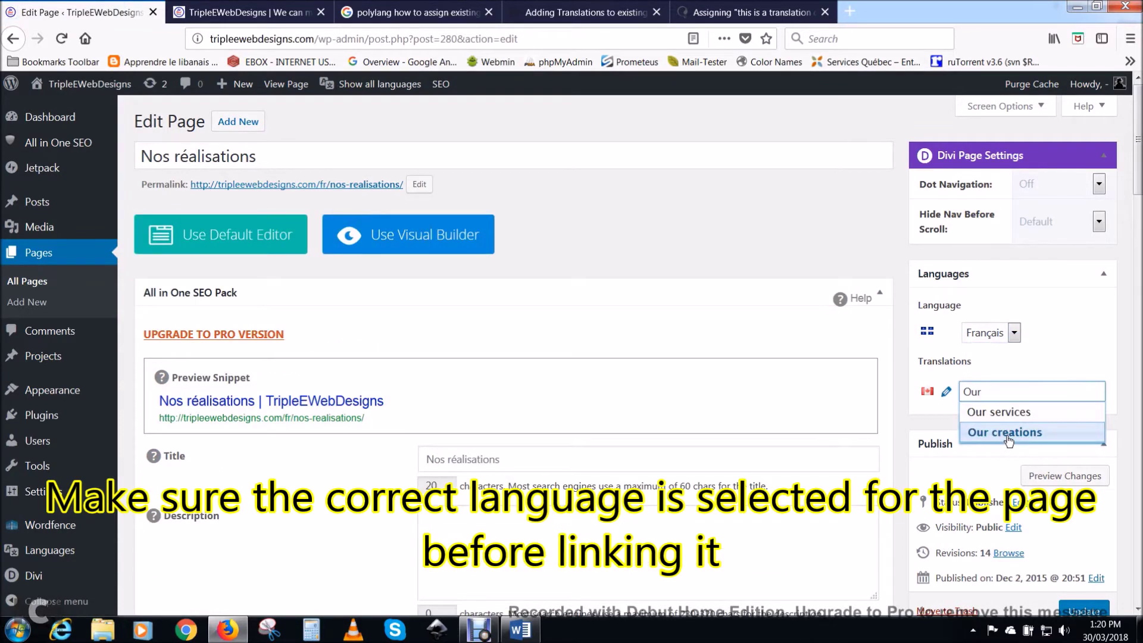
left_click(1006, 432)
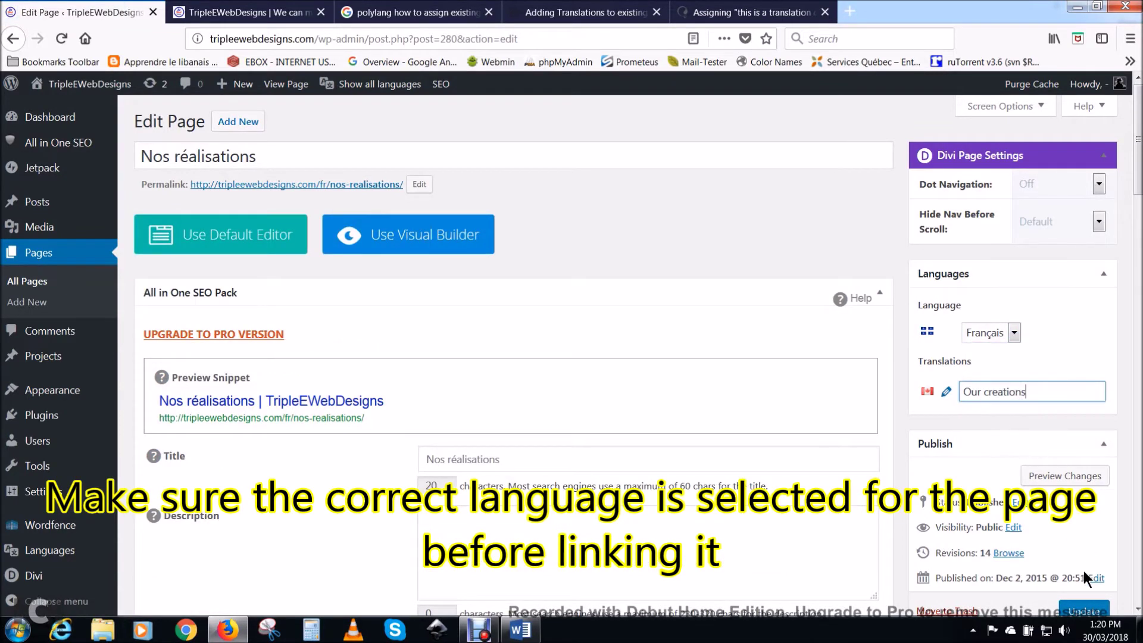
left_click(1080, 610)
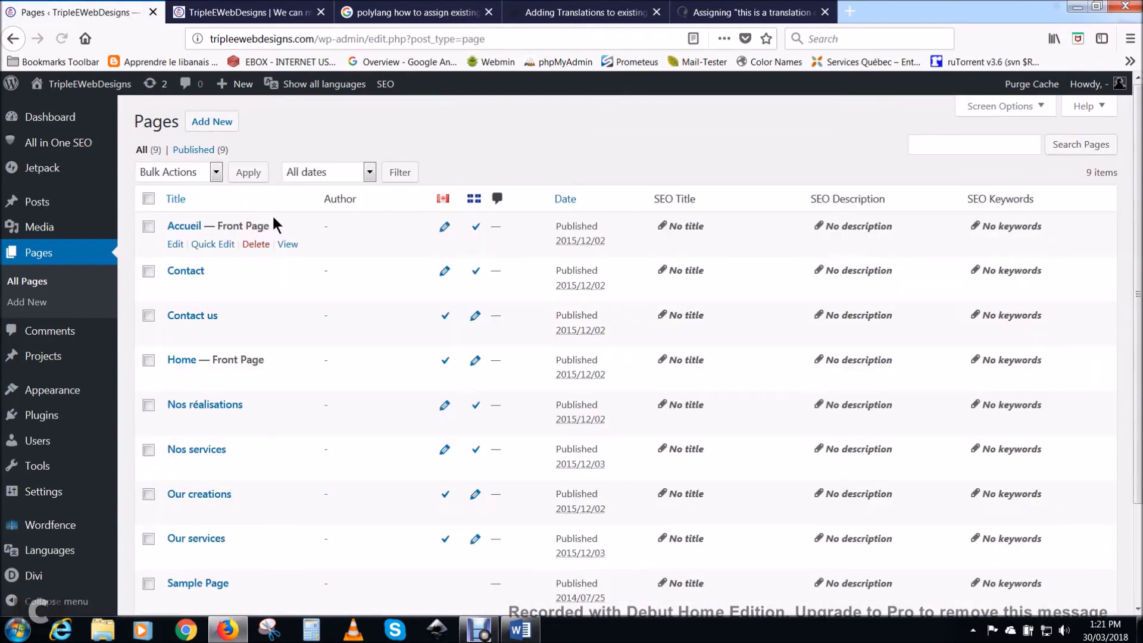
scroll(271, 213, "down", 3)
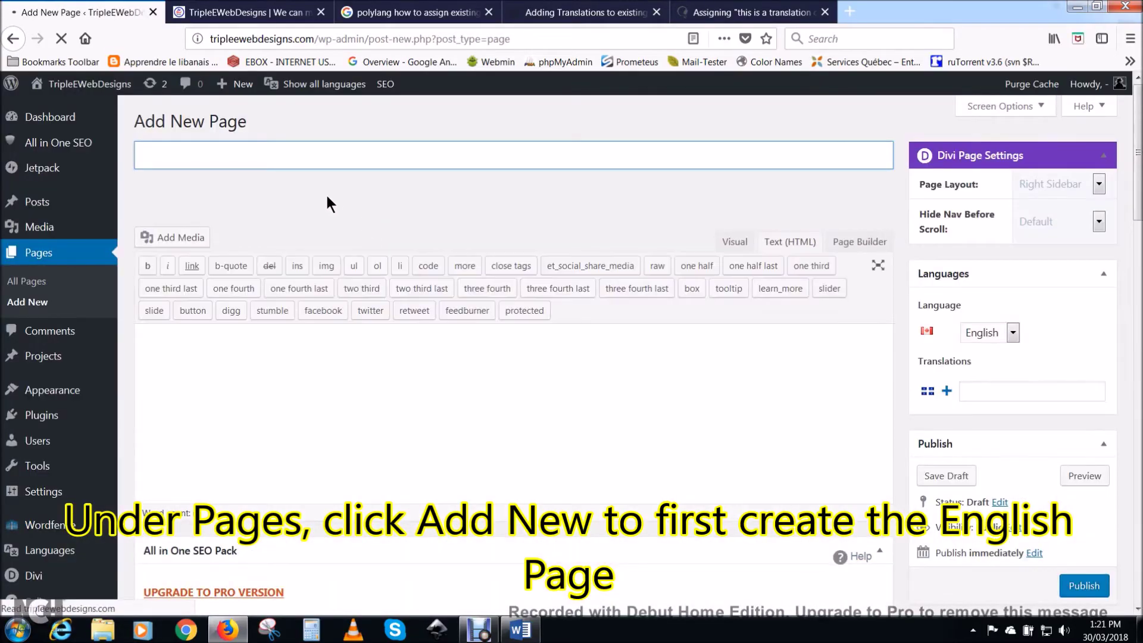
Publish a page titled 'English test' with 'English' as its body text
type("English test")
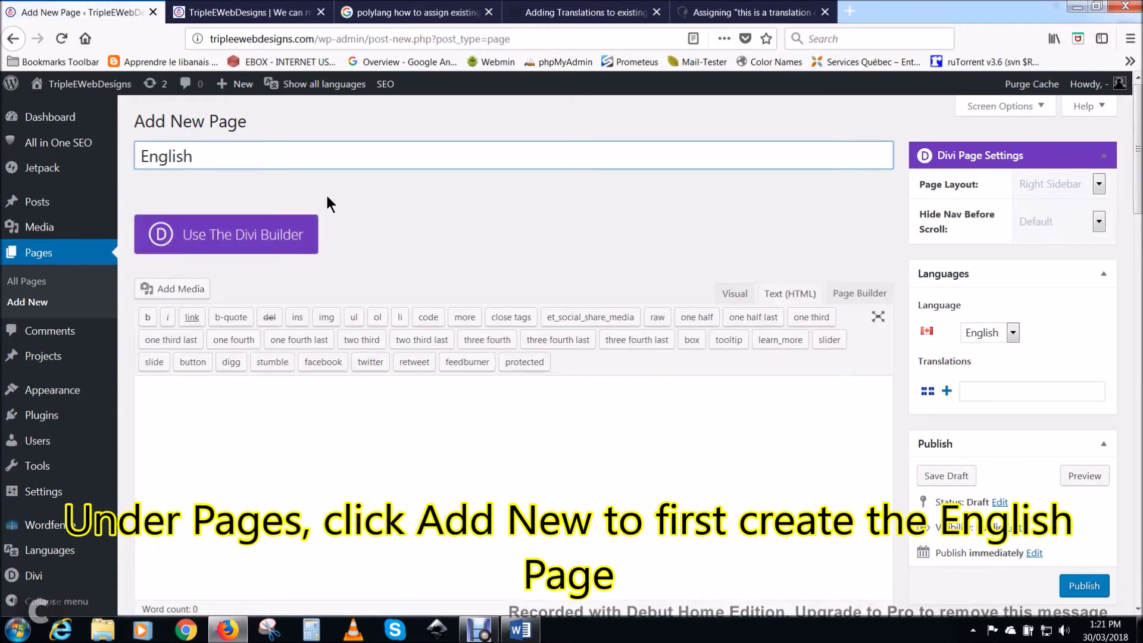
left_click(262, 459)
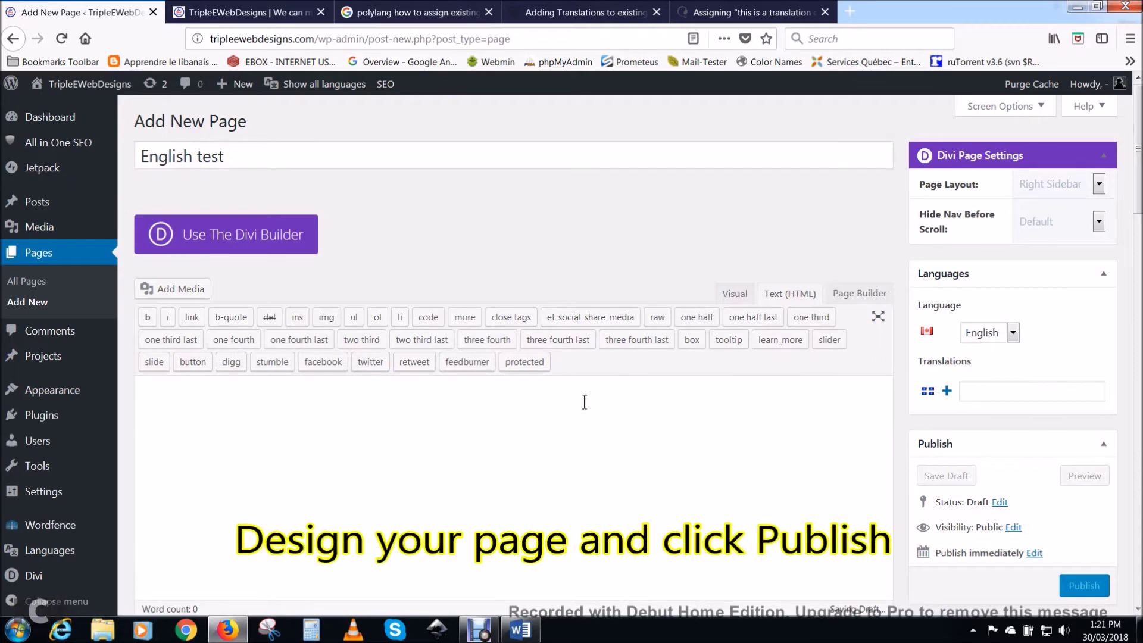
left_click(789, 434)
type("English")
left_click(745, 299)
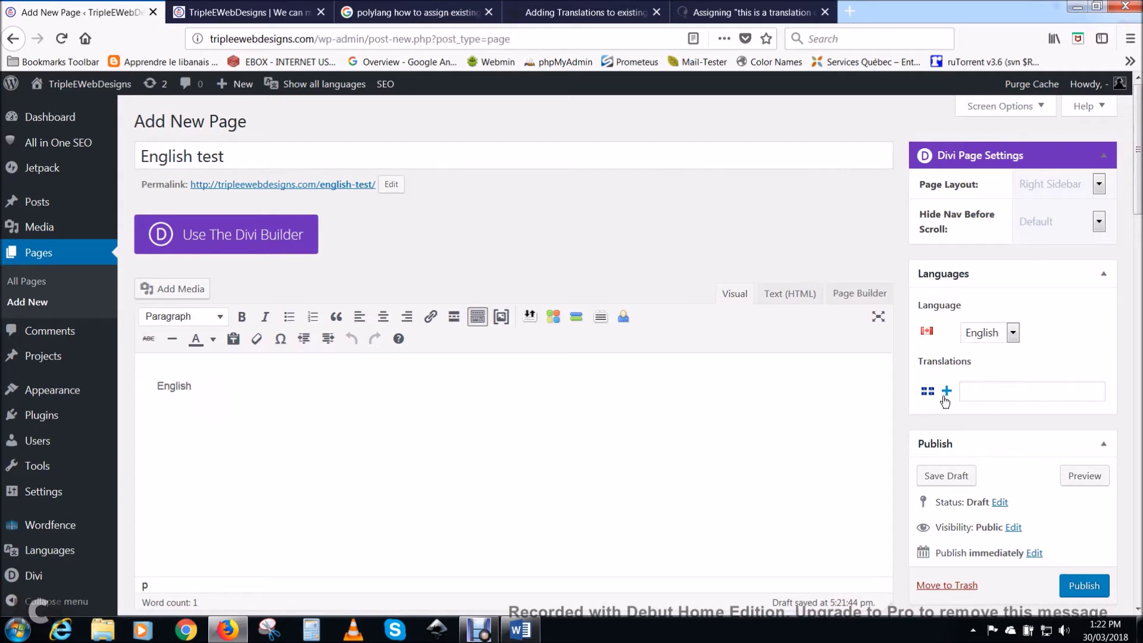
left_click(1084, 587)
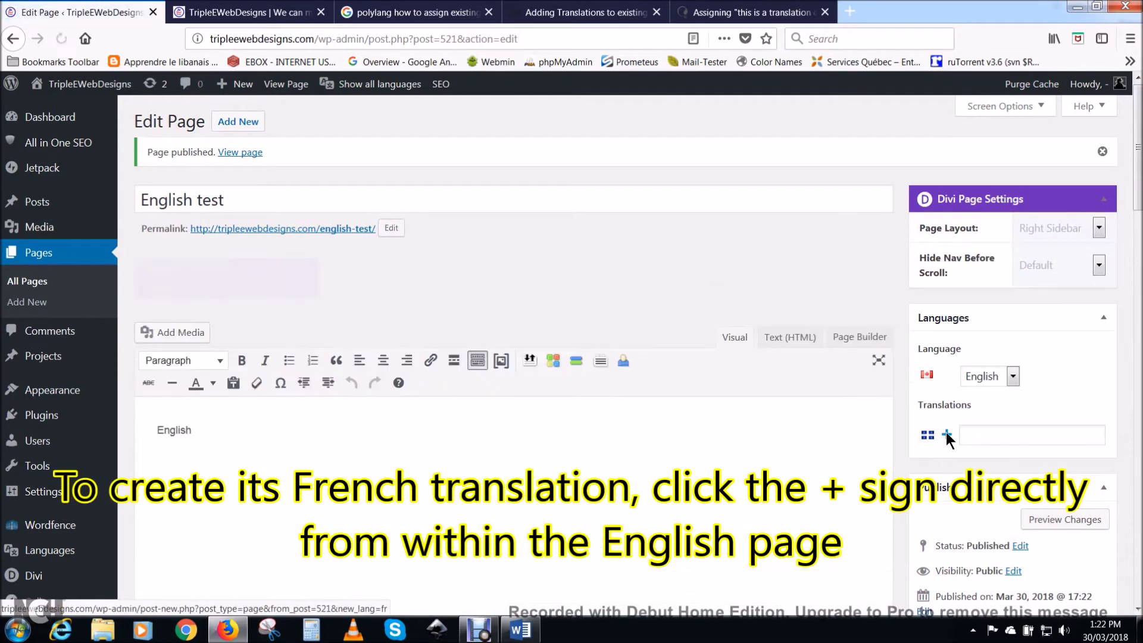
left_click(945, 434)
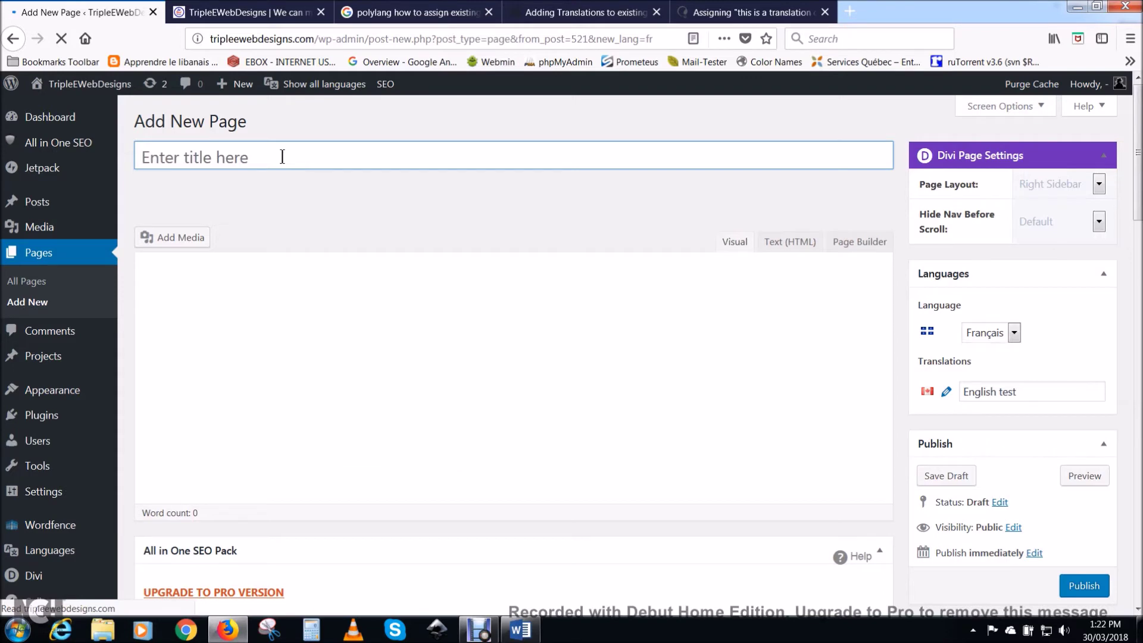
Title the French page 'Français test', give it the body text 'Français', and publish it
type("Fran")
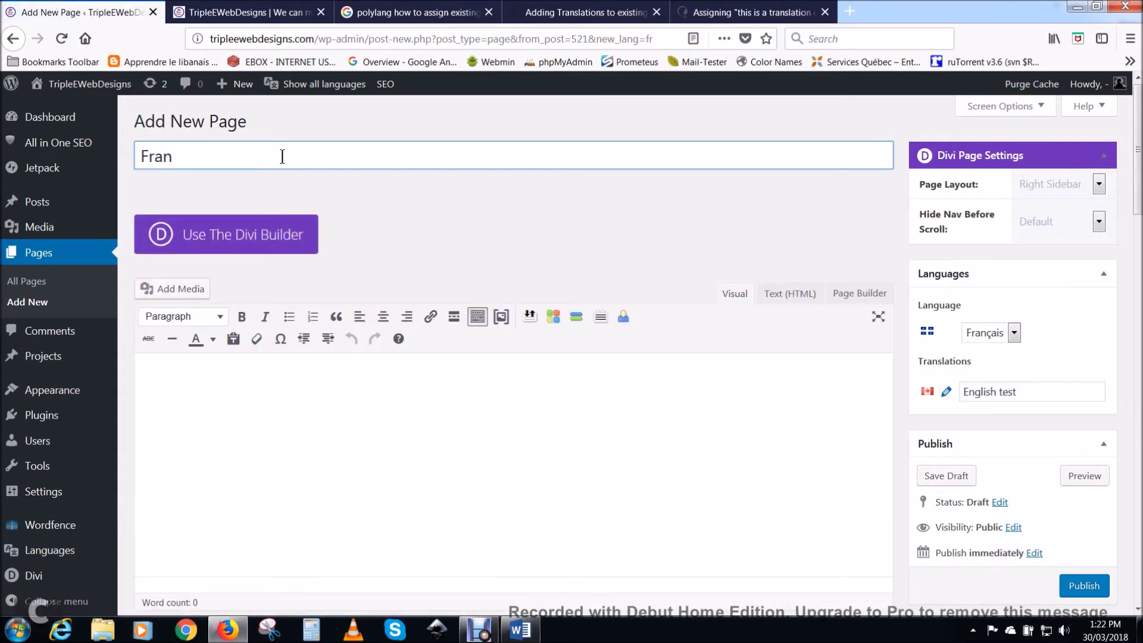
type("cais t")
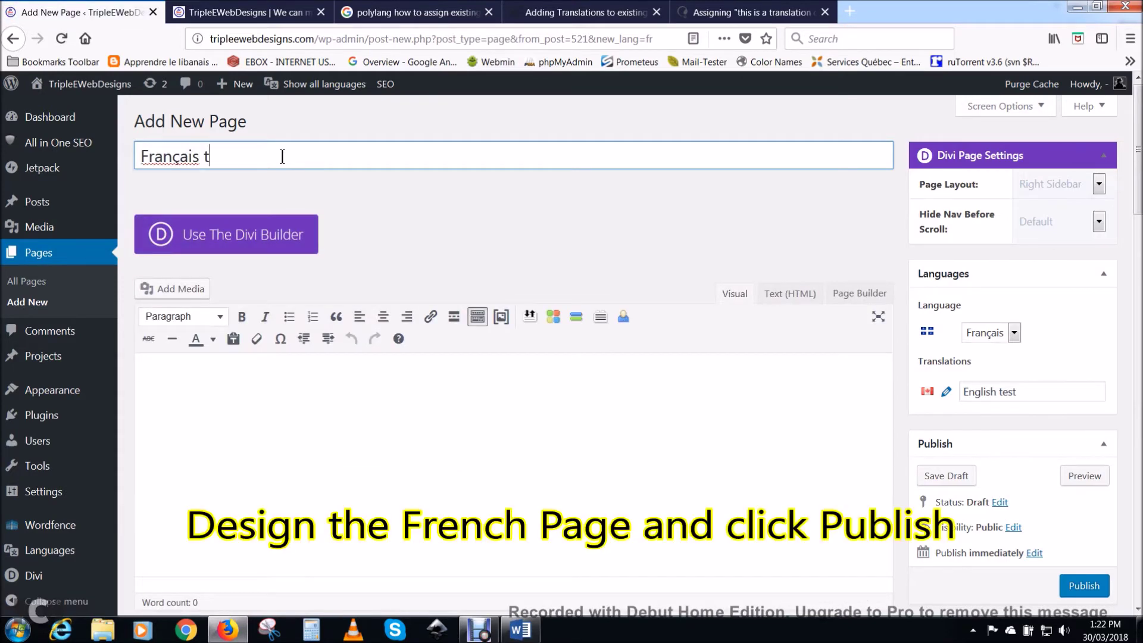
type("est")
left_click(170, 379)
type("fran")
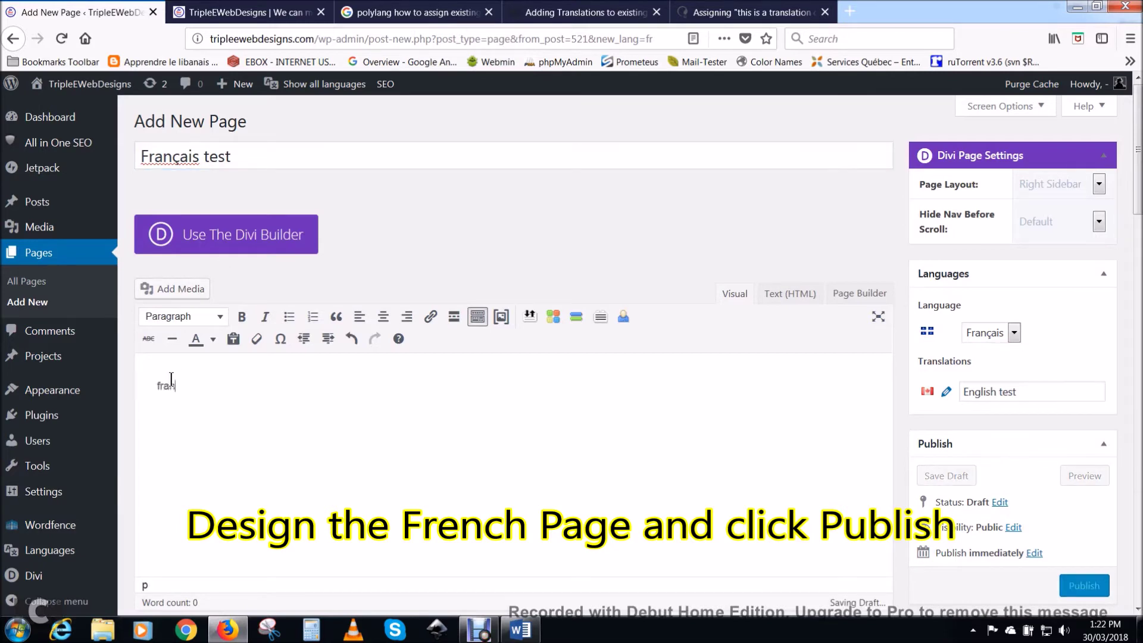
type("çais")
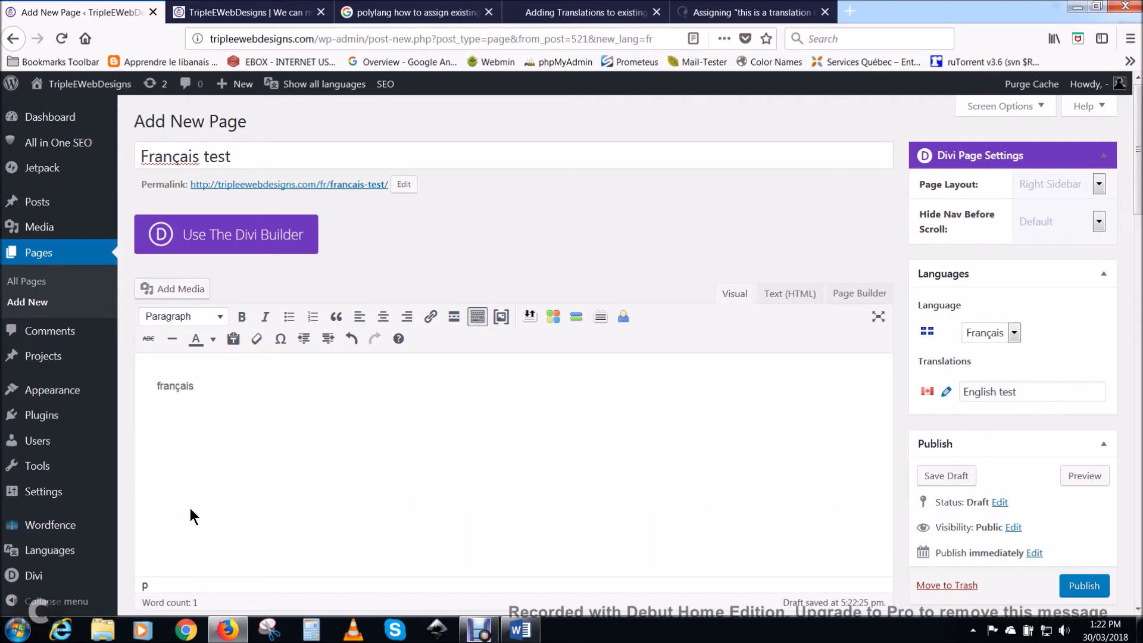
key("BackSpace")
type("F")
left_click(1085, 586)
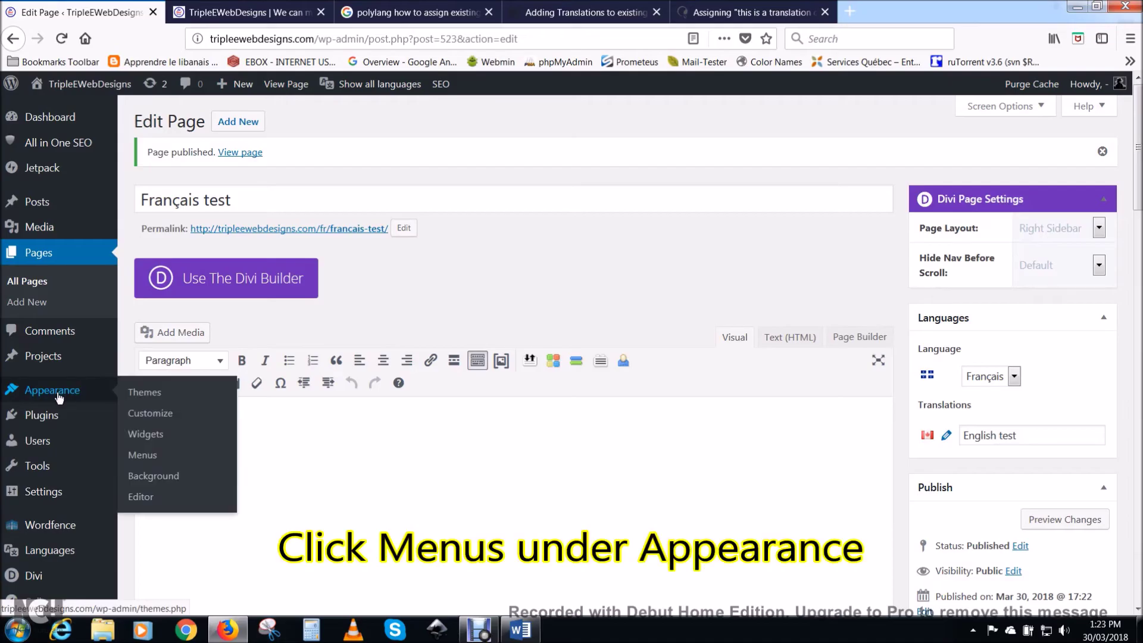
Go to Appearance > Menus and confirm Language switcher is enabled in Screen Options
left_click(143, 456)
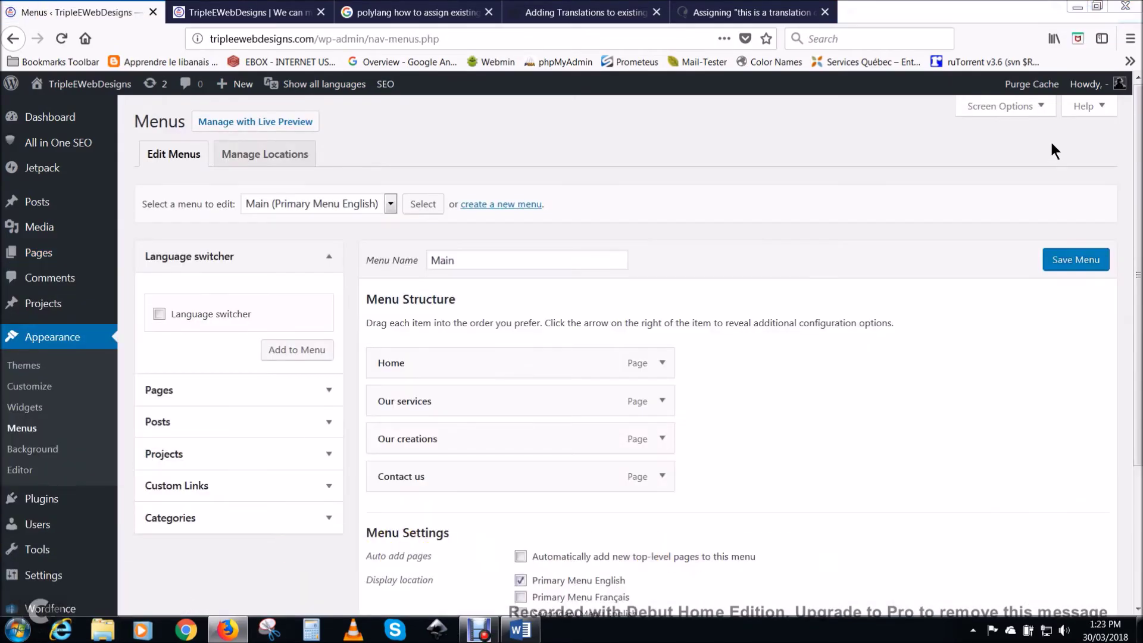
left_click(1041, 110)
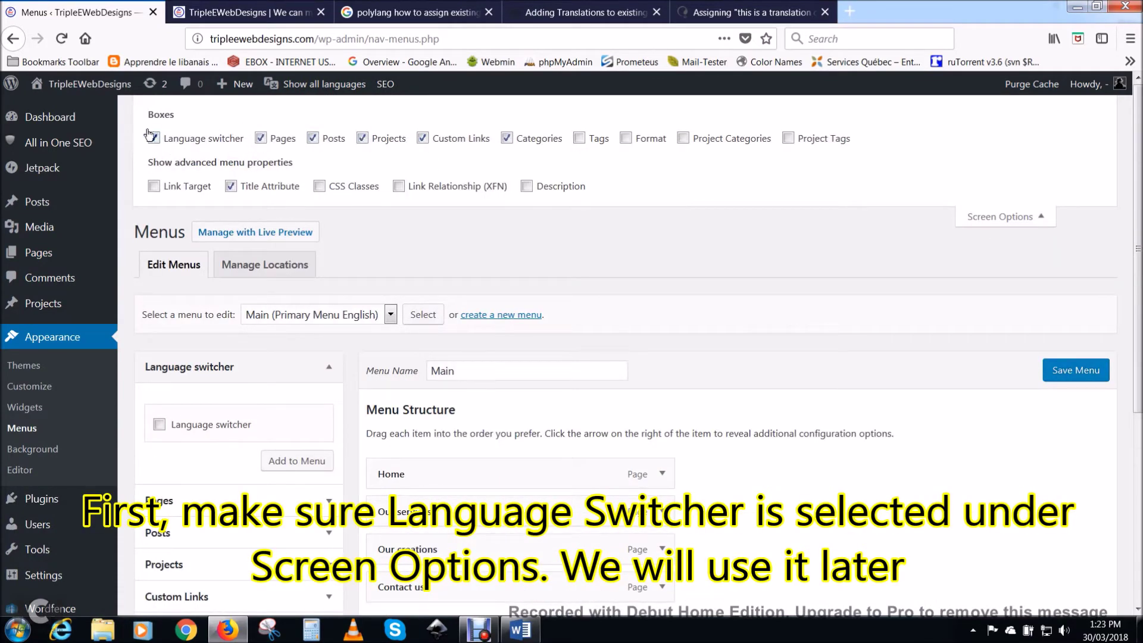
left_click(1044, 218)
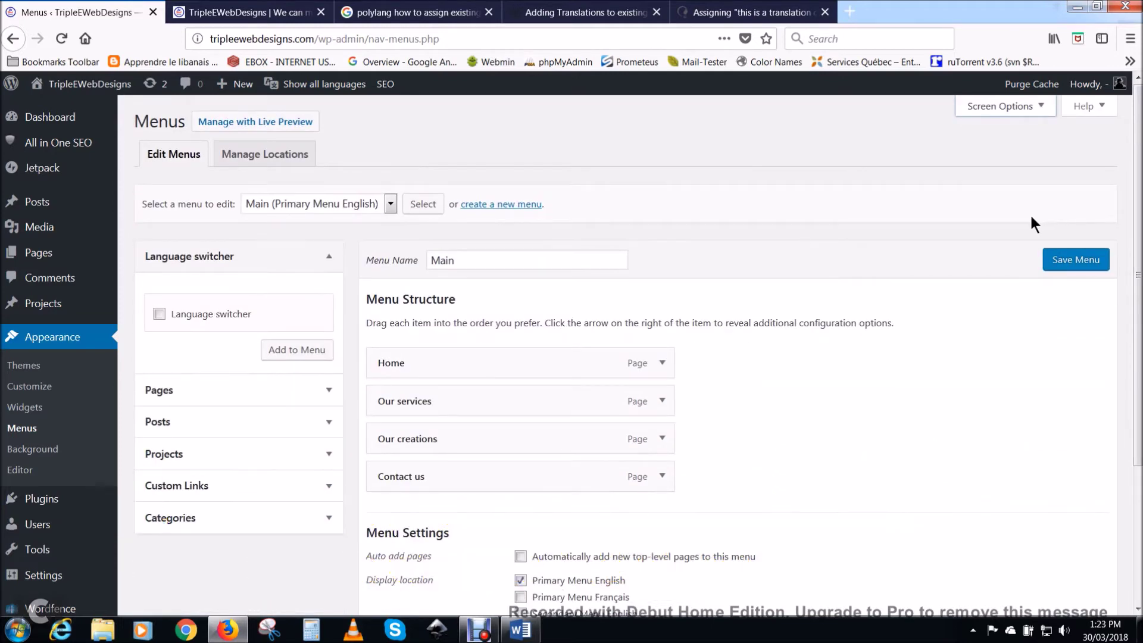
left_click(513, 204)
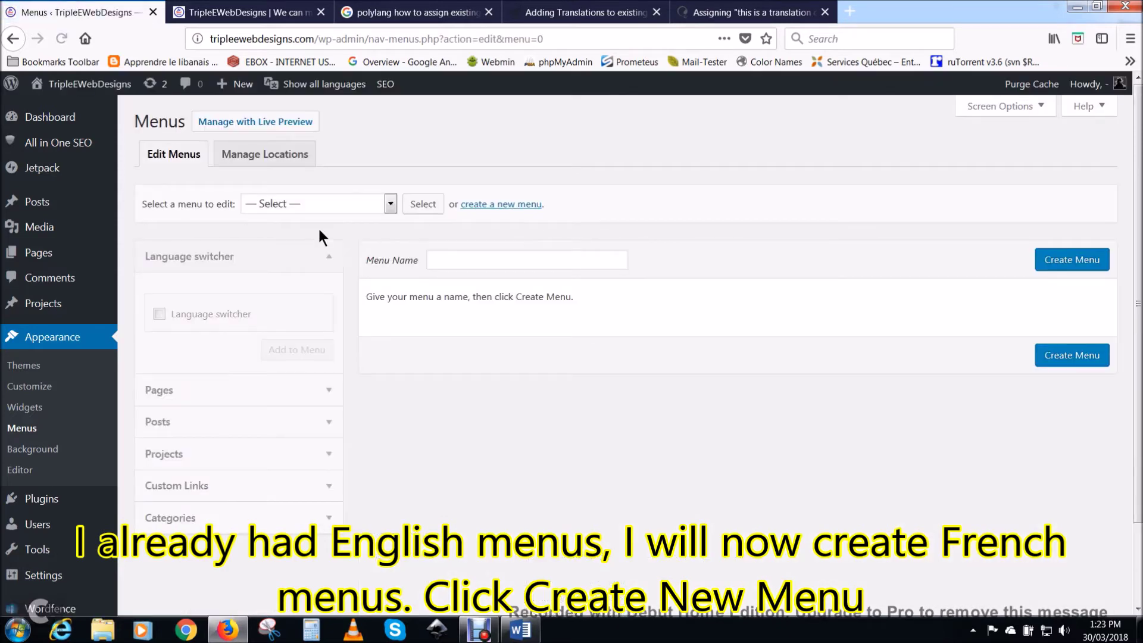
Create a new empty menu named 'Principale'
left_click(481, 260)
type("Principale")
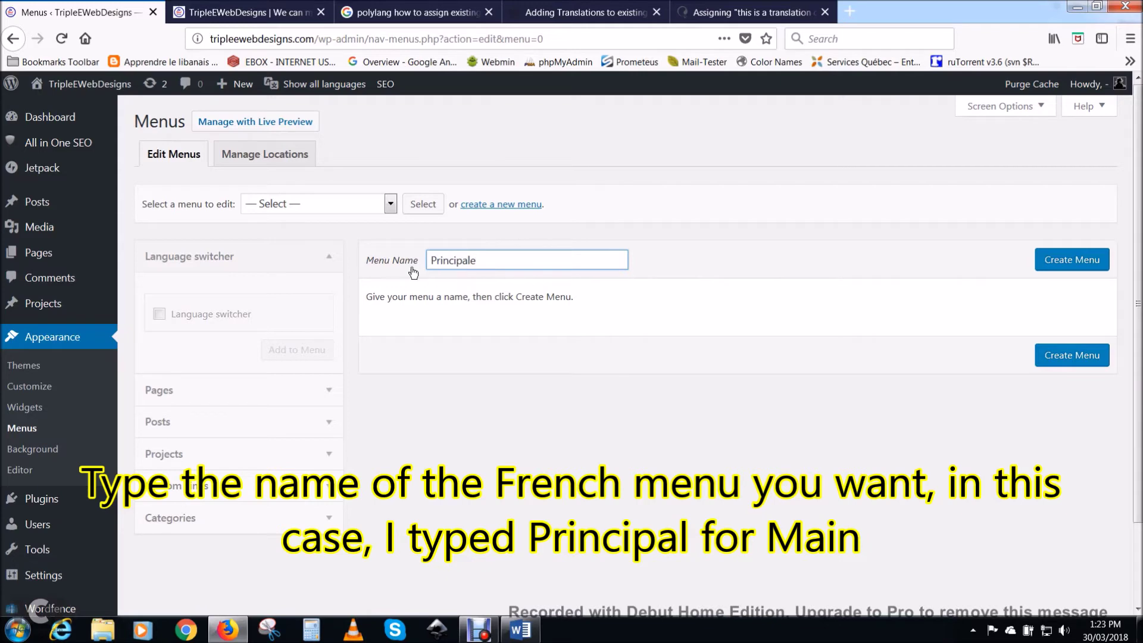
left_click(1072, 260)
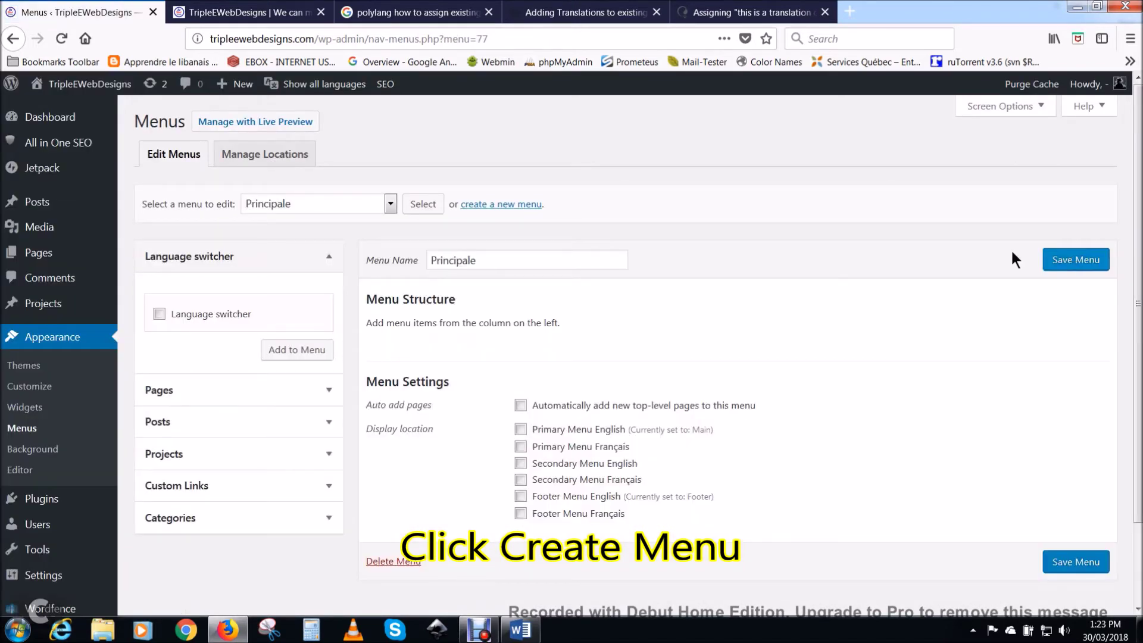
left_click(389, 203)
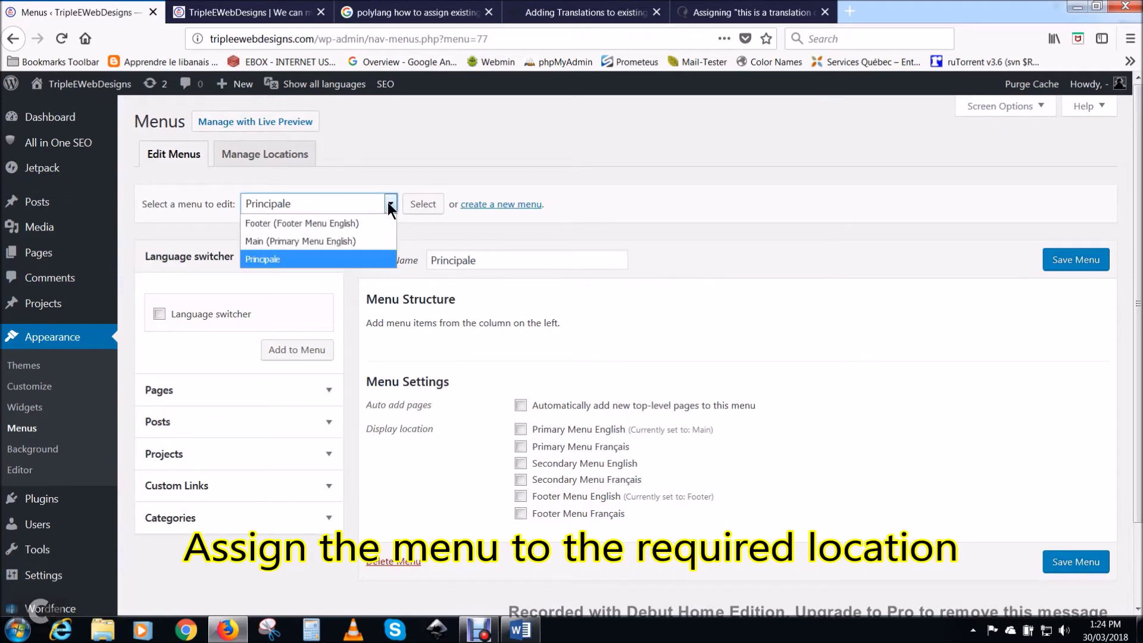
left_click(388, 203)
left_click(260, 156)
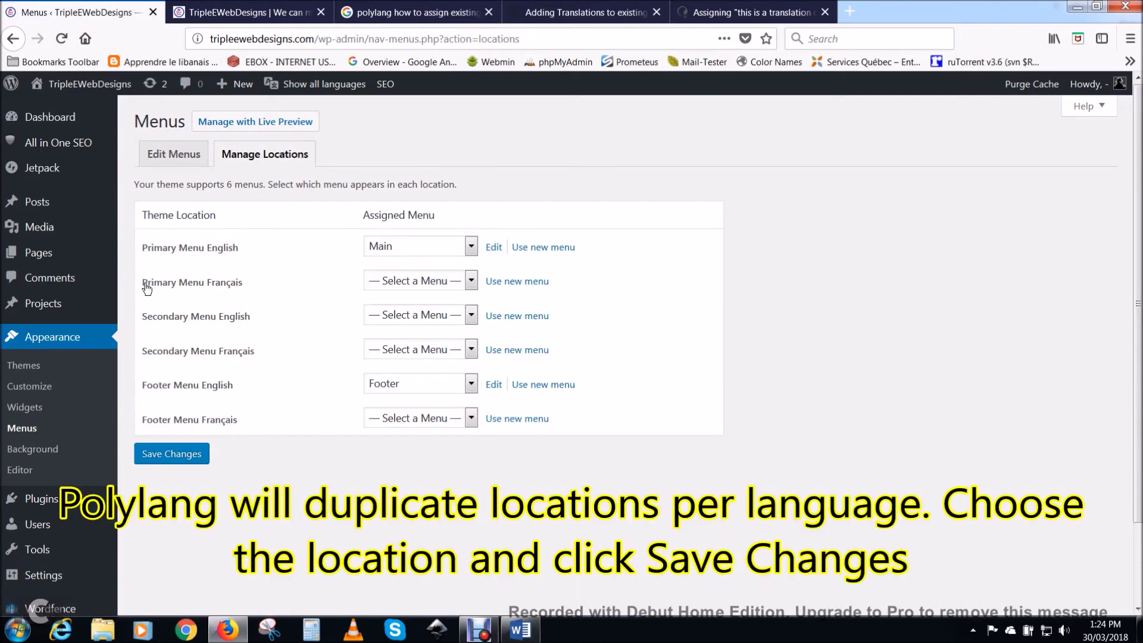
Assign Principale to the Primary Menu Français location and save the locations
left_click(470, 281)
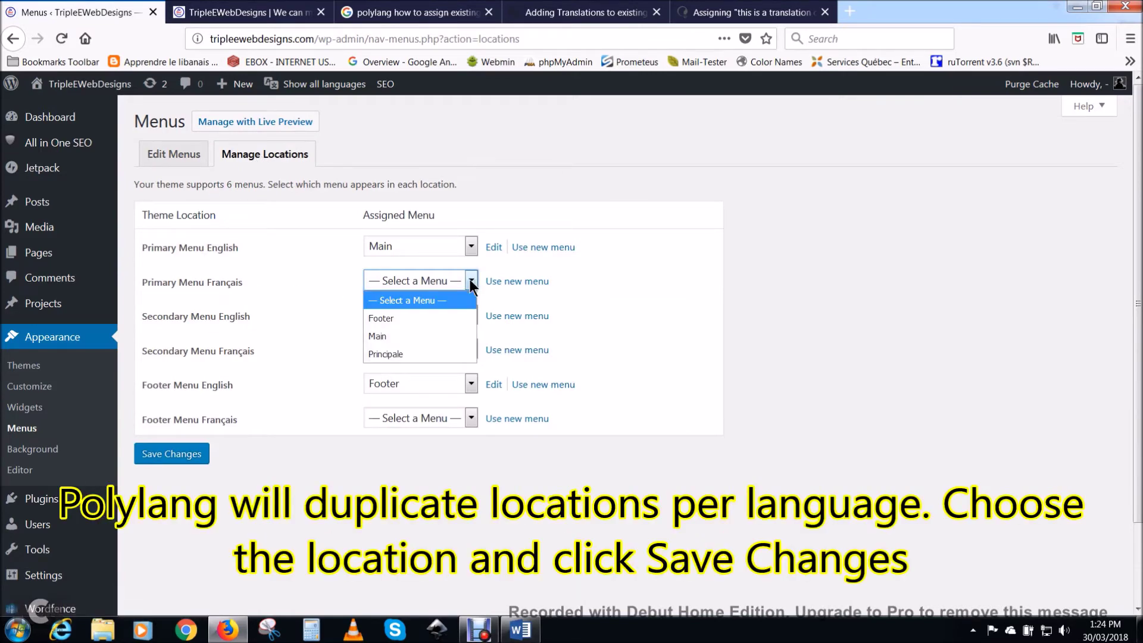
left_click(397, 352)
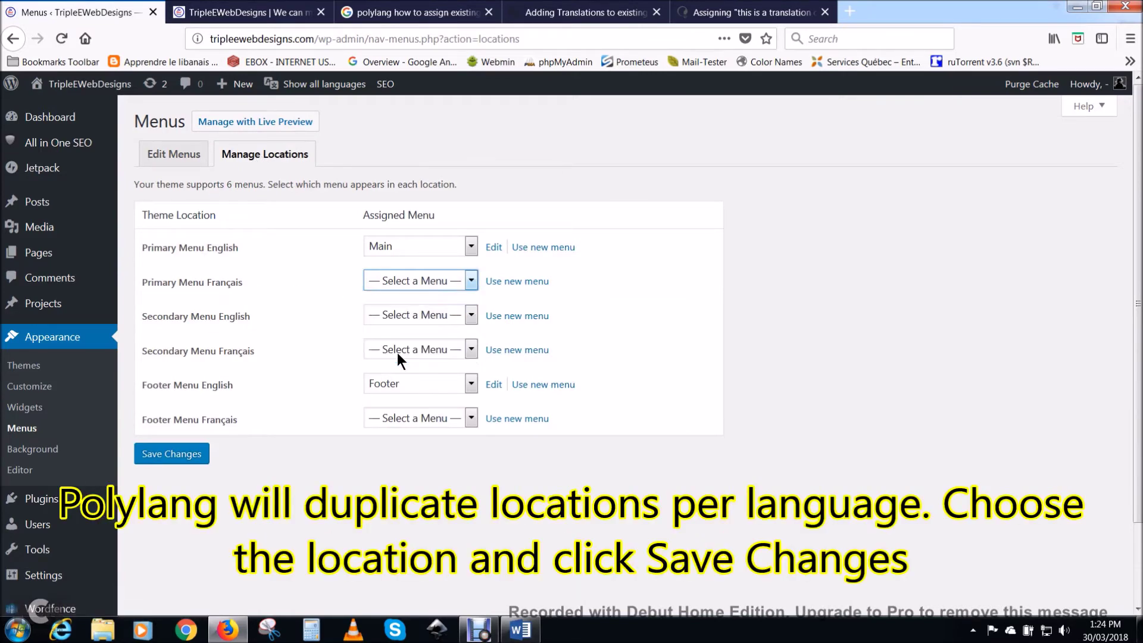
left_click(154, 458)
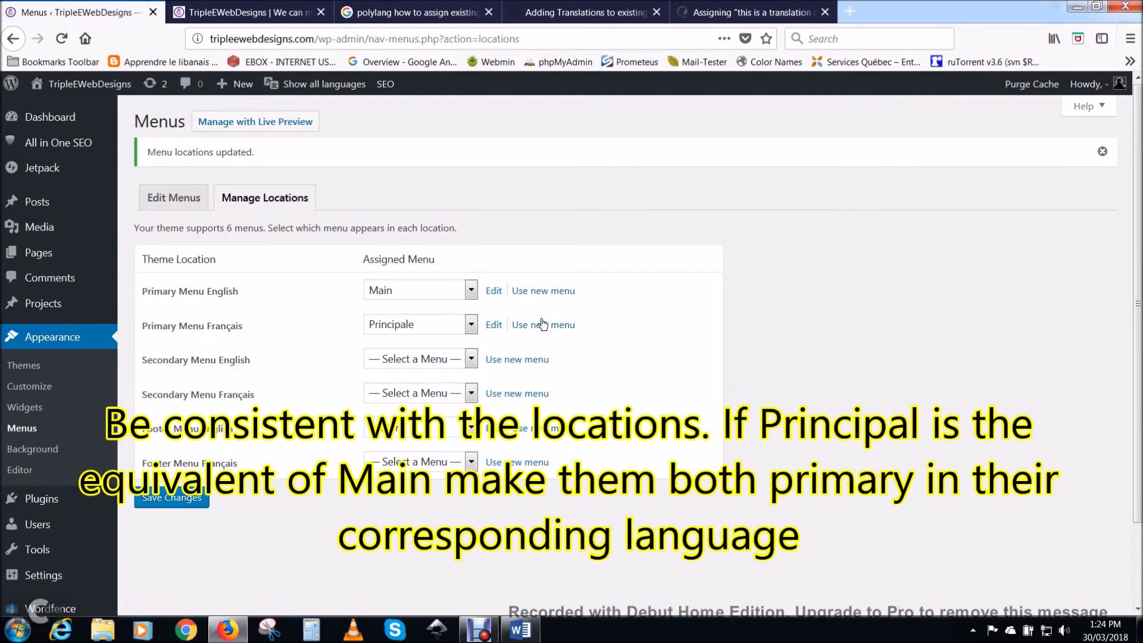
left_click(175, 206)
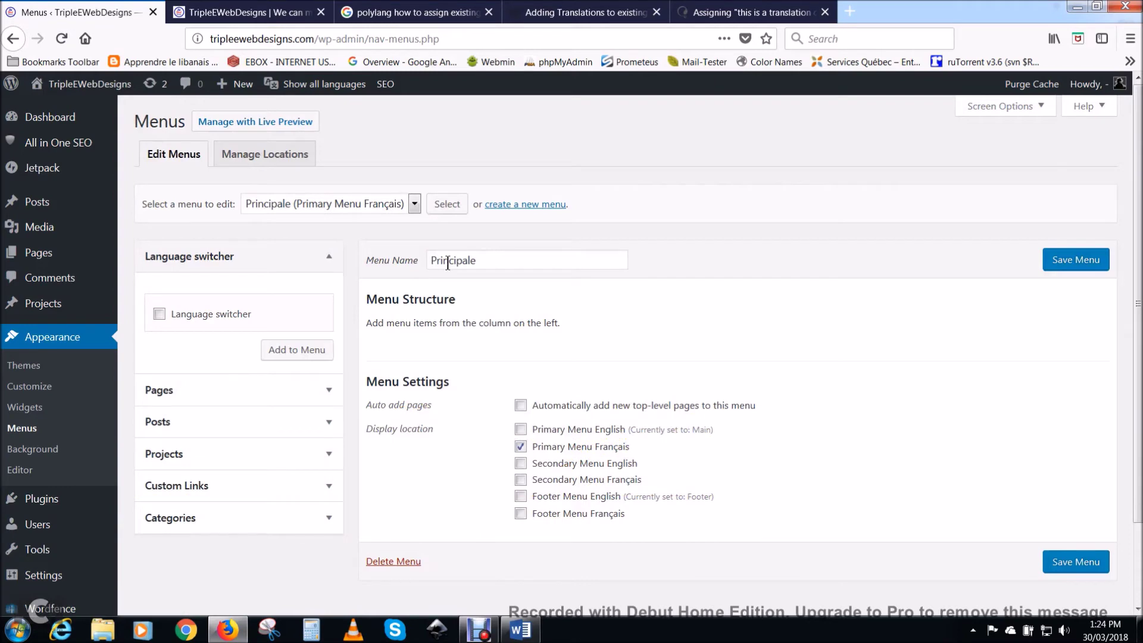
Add the Nos services, Nos réalisations, Contact and Français test pages to Principale and save it
left_click(328, 390)
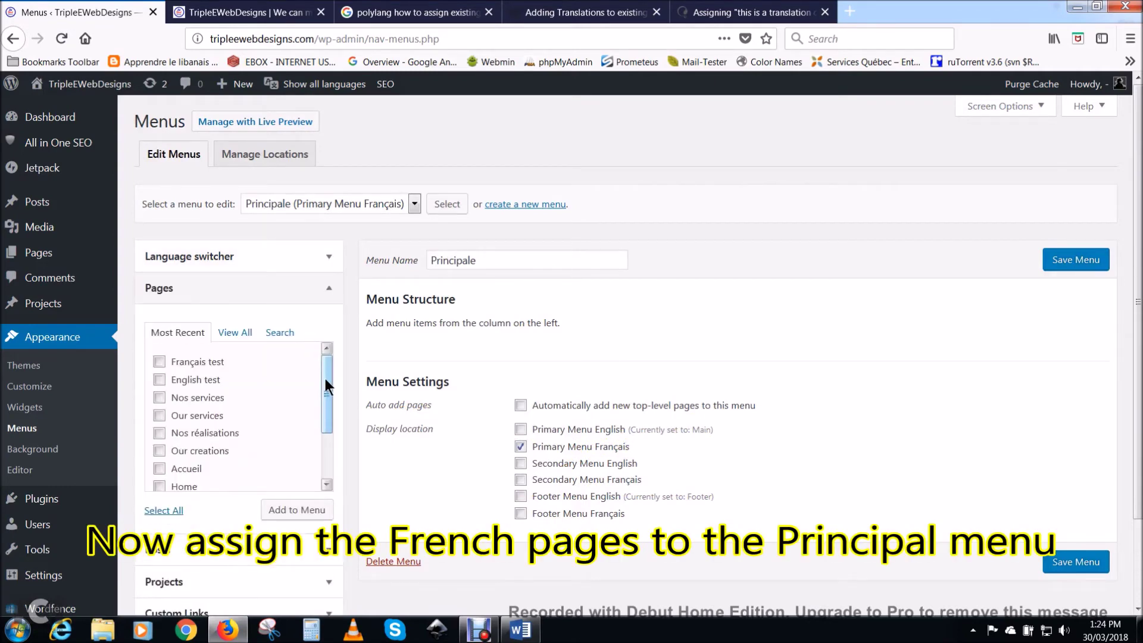
left_click_drag(325, 379, 324, 395)
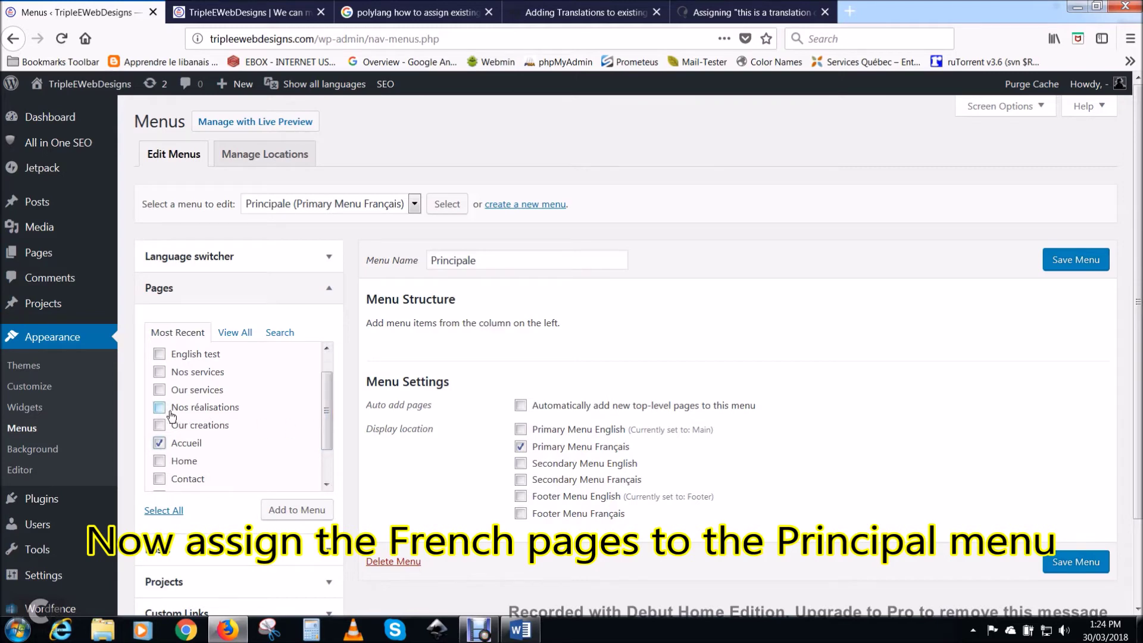
left_click(159, 372)
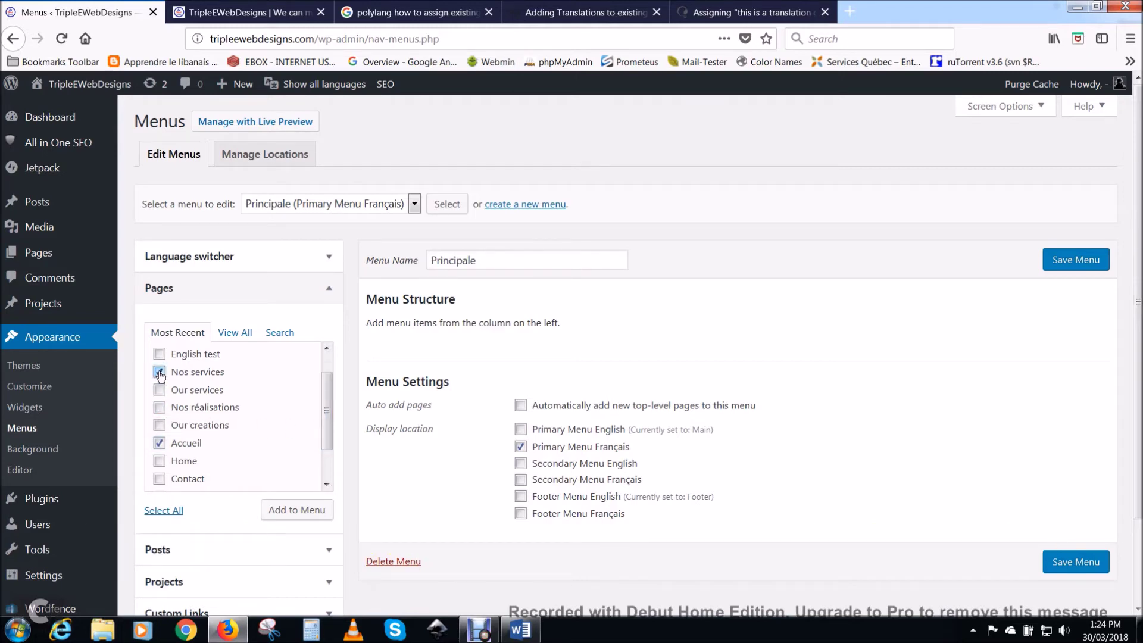
left_click(159, 408)
left_click(159, 479)
left_click_drag(325, 426, 326, 402)
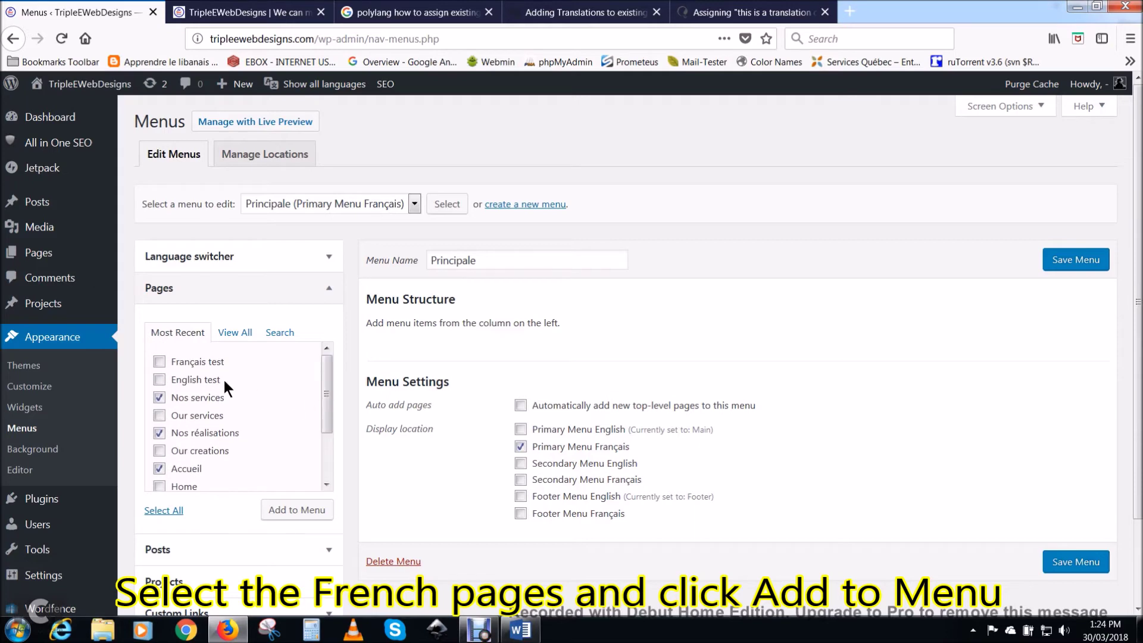
left_click(159, 361)
left_click(296, 512)
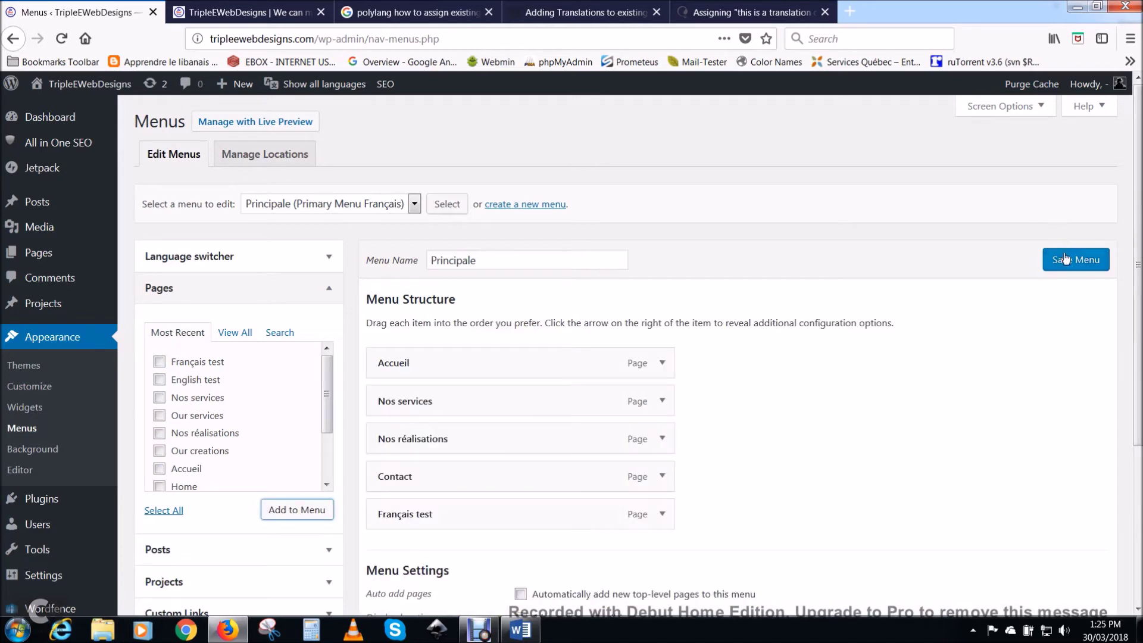
left_click(1067, 262)
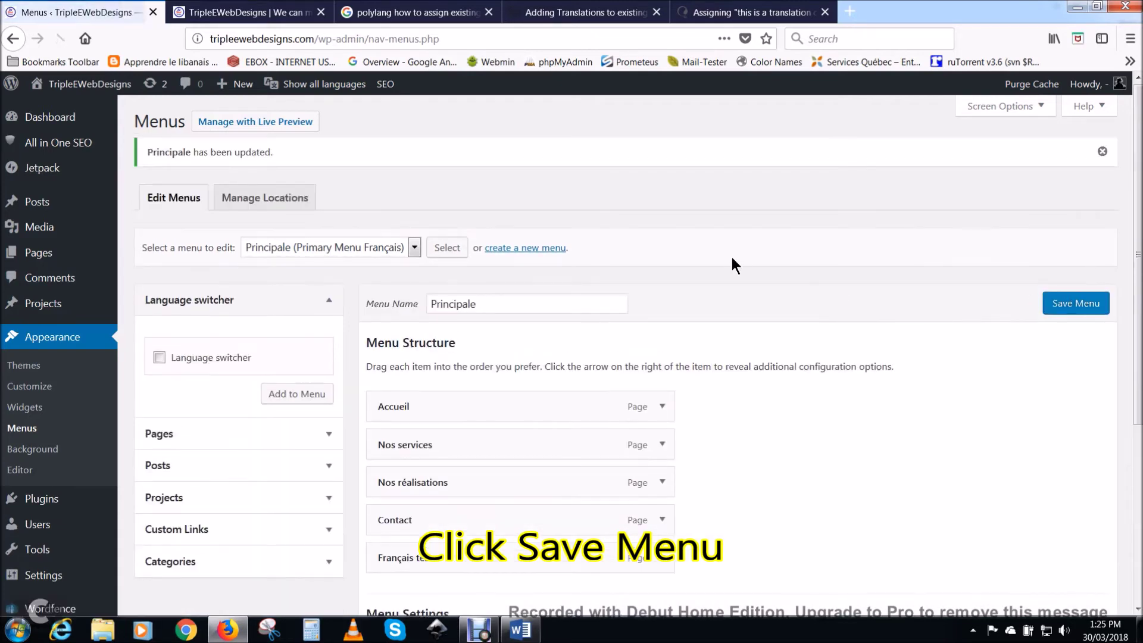
left_click(410, 247)
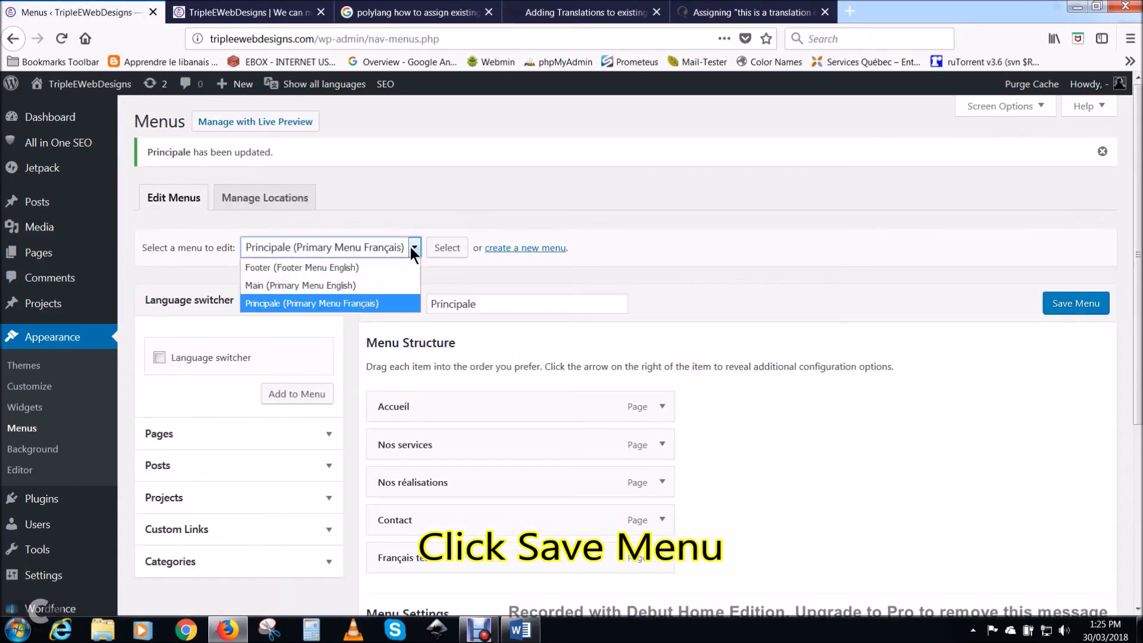
Load the English Main menu, add the English test page, and save it
left_click(319, 283)
left_click(445, 247)
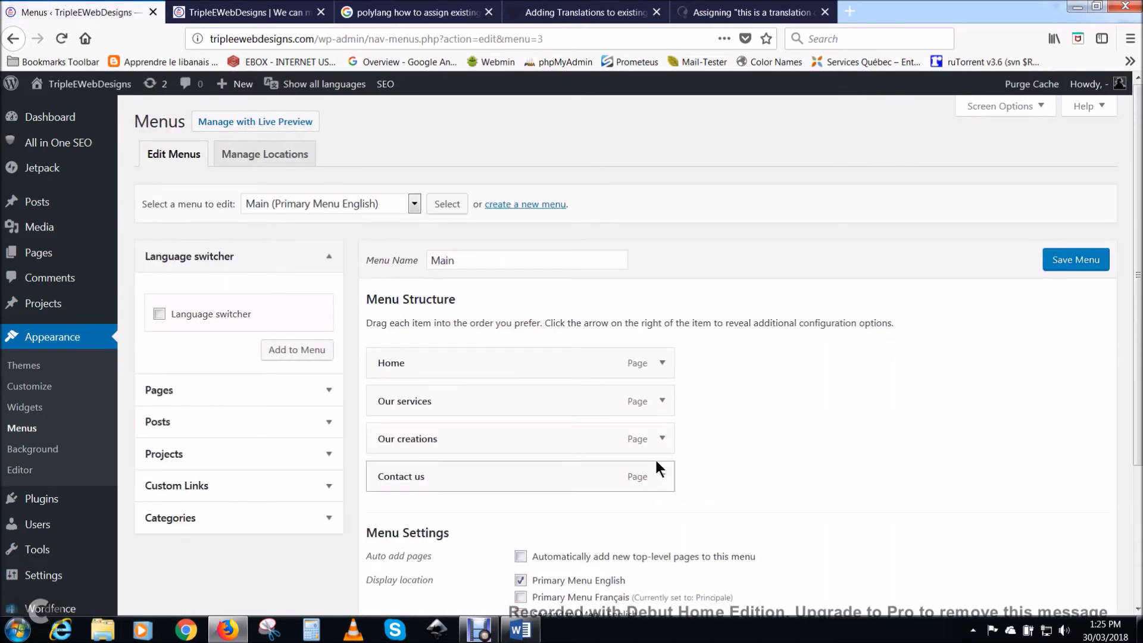
left_click(328, 390)
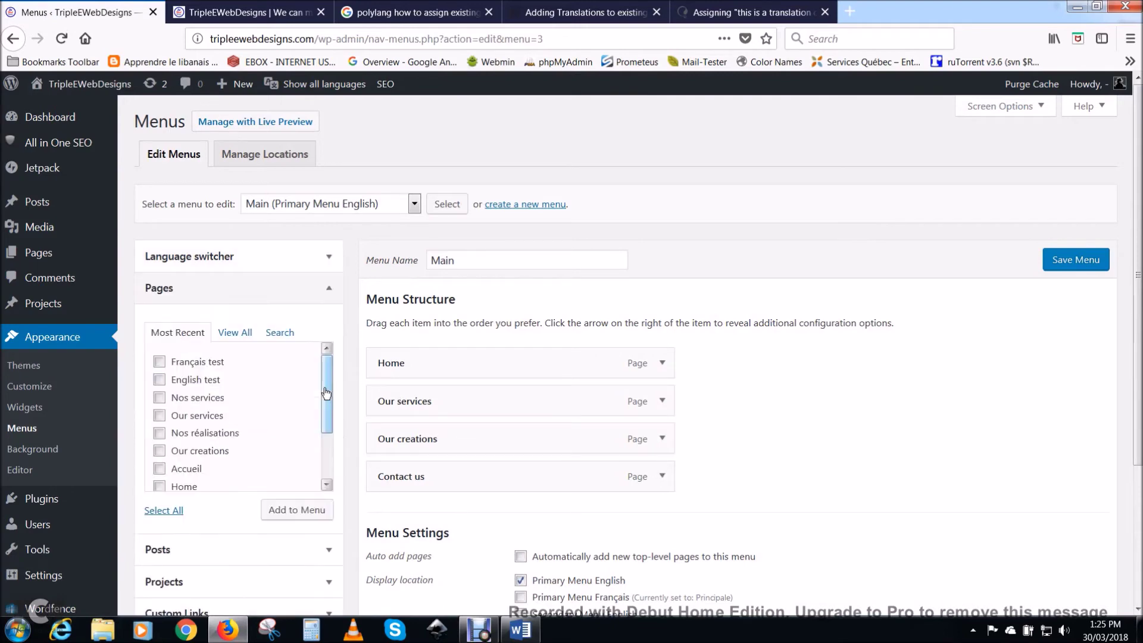
left_click(159, 379)
left_click(299, 512)
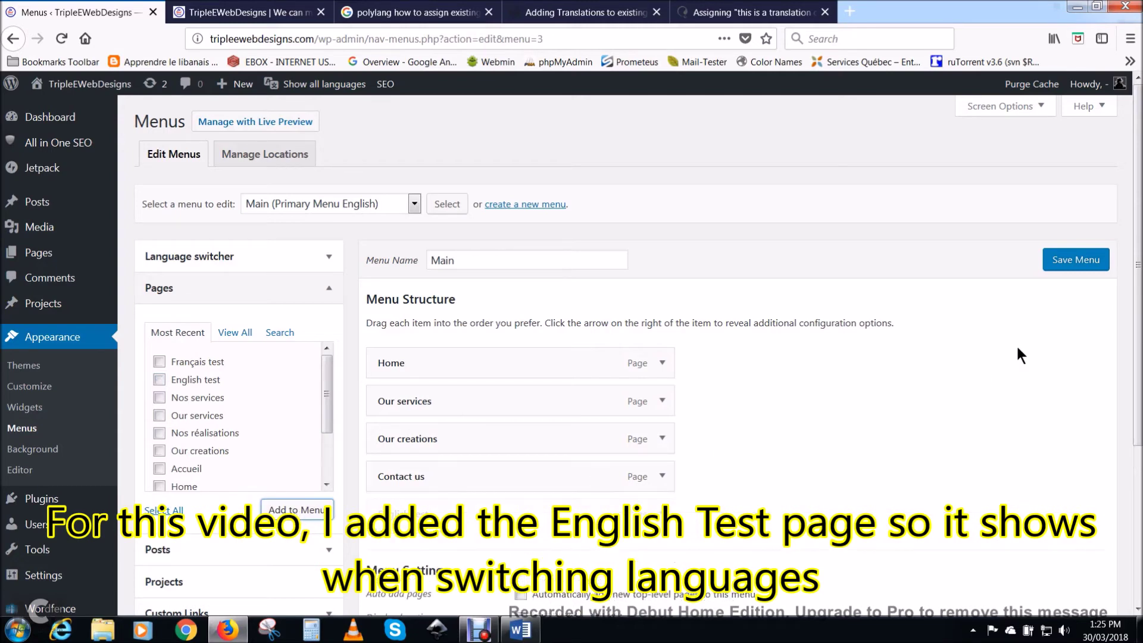
left_click(1075, 260)
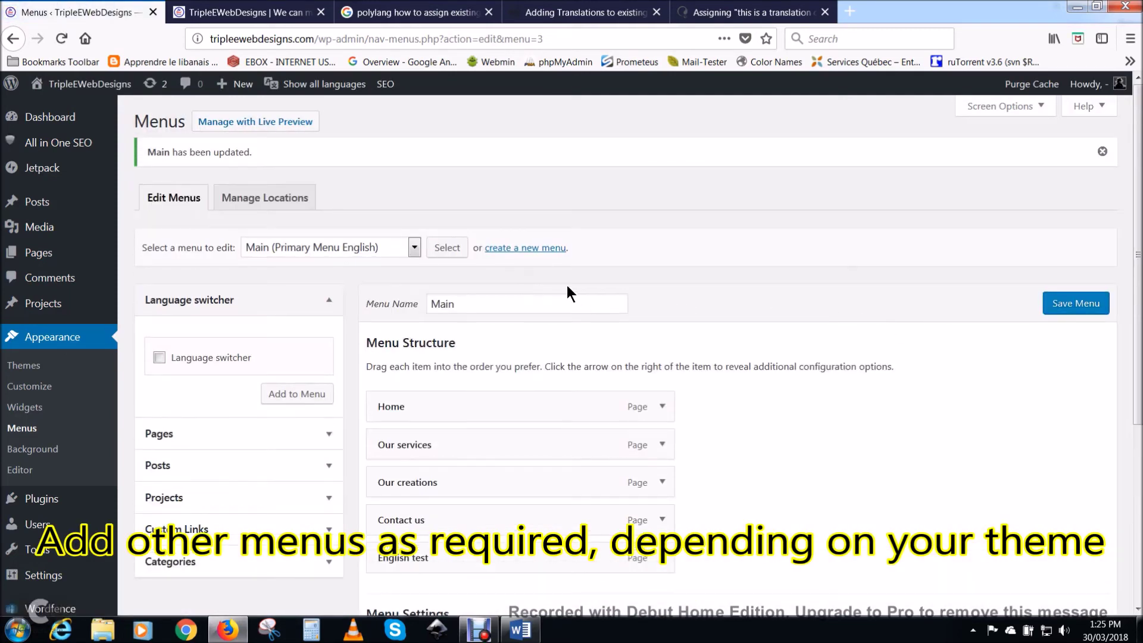
Begin creating another new menu from the Menus screen
left_click(413, 247)
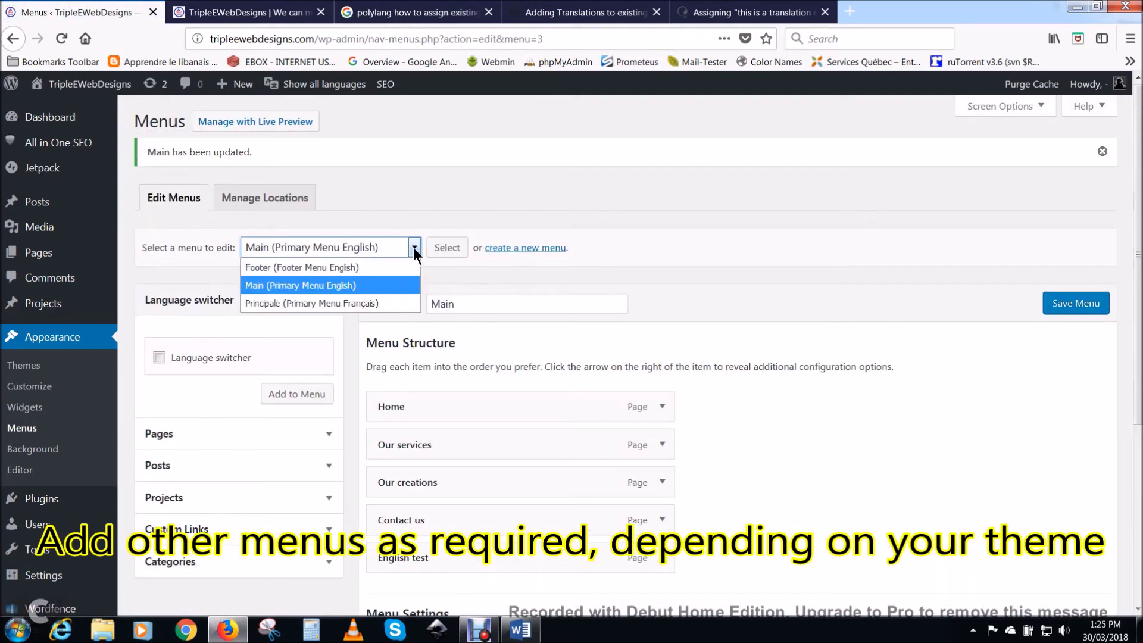
left_click(413, 247)
left_click(413, 247)
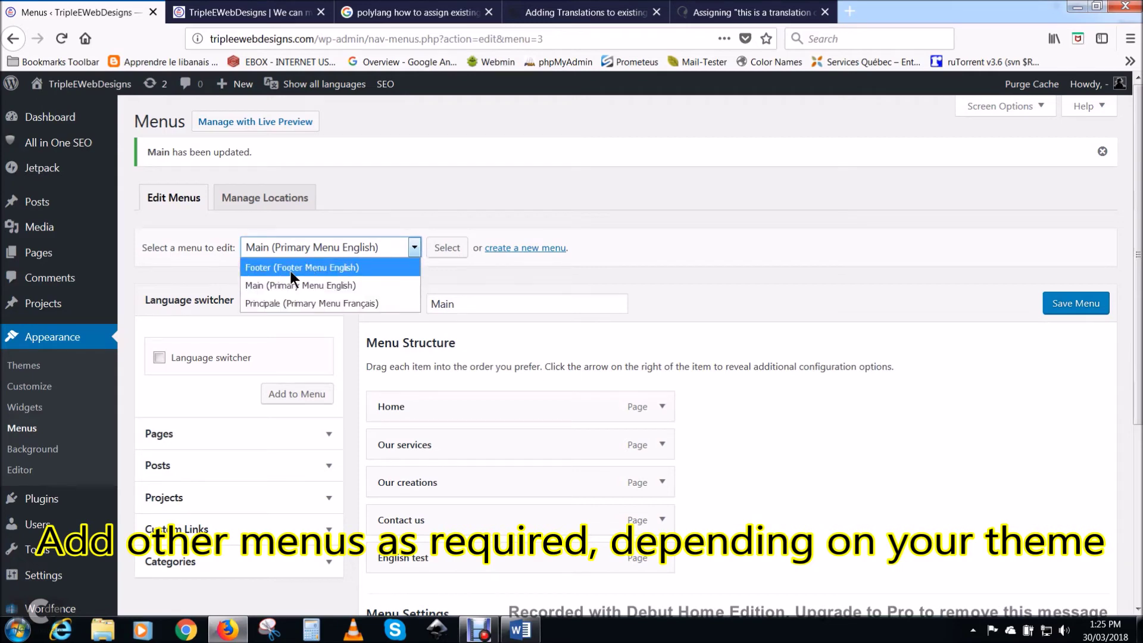
left_click(528, 248)
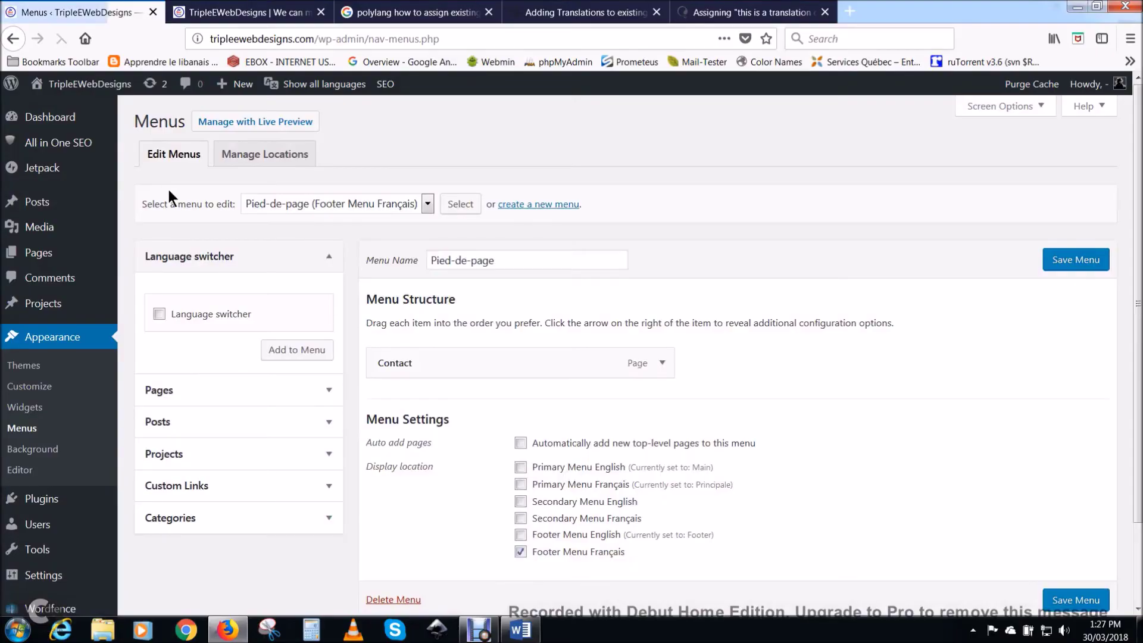
Create a new menu named 'Language-switcher'
left_click(542, 205)
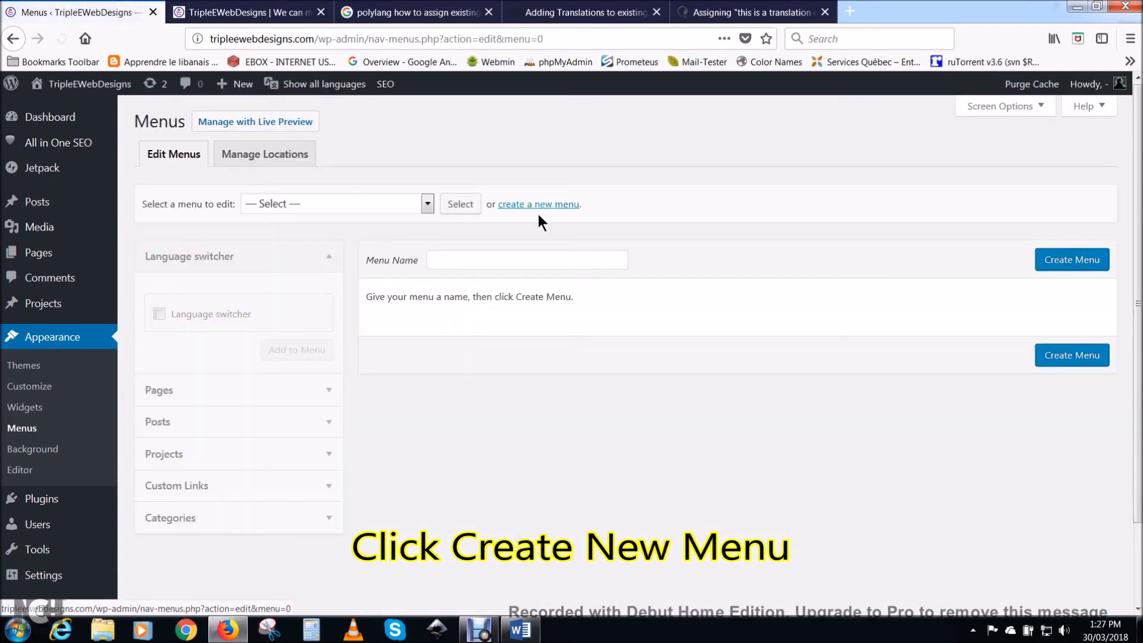
left_click(493, 263)
type("L")
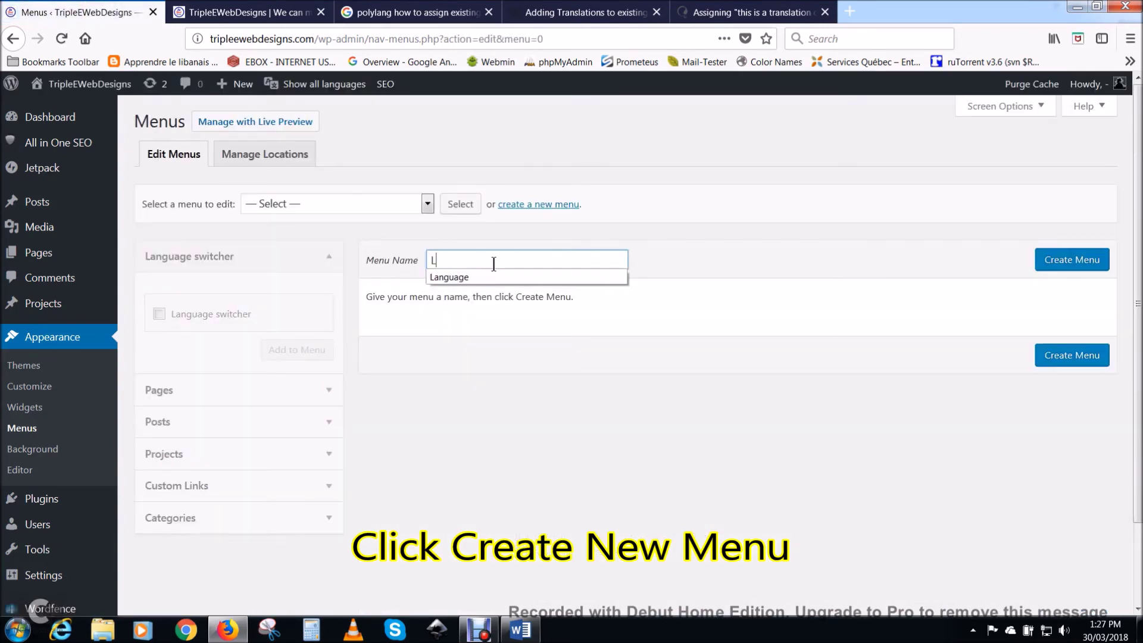
type("anguage")
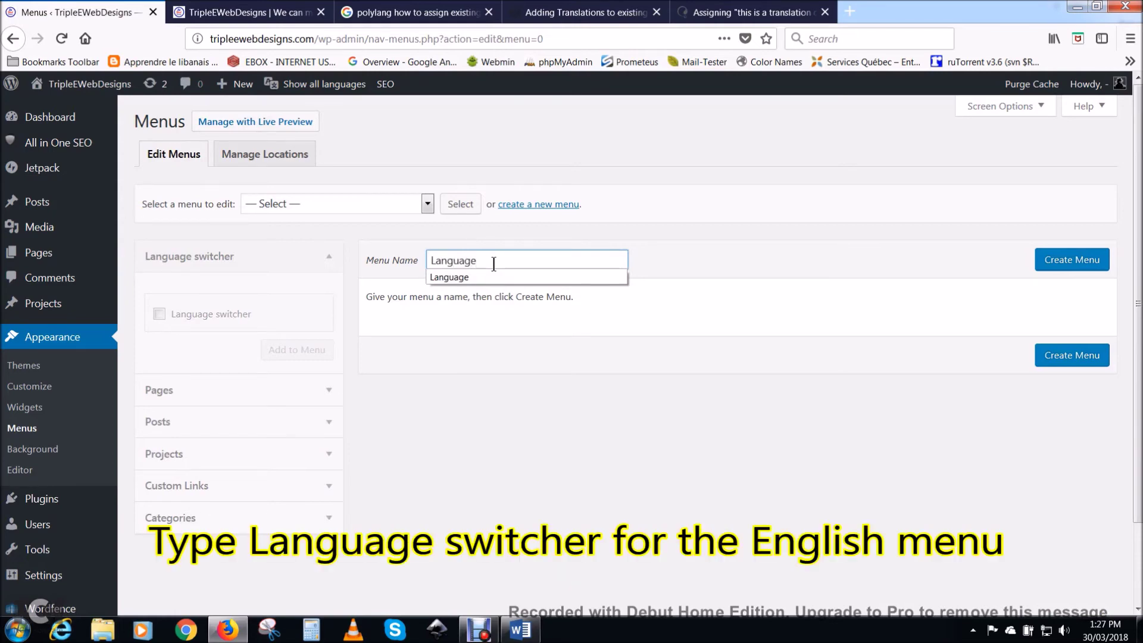
type(" s")
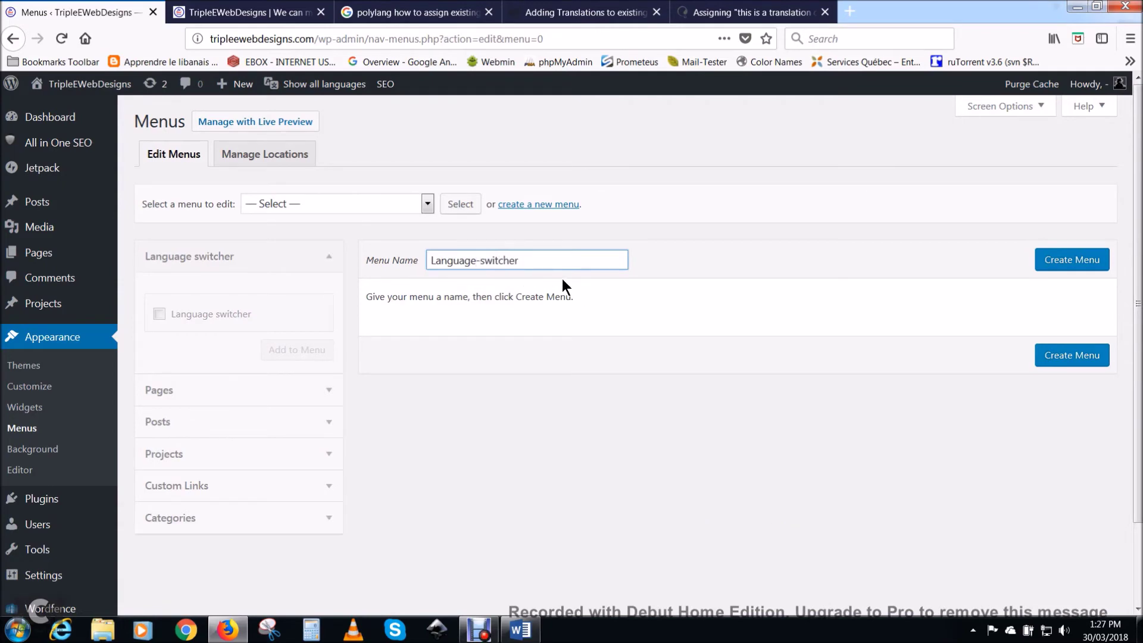
left_click(1062, 264)
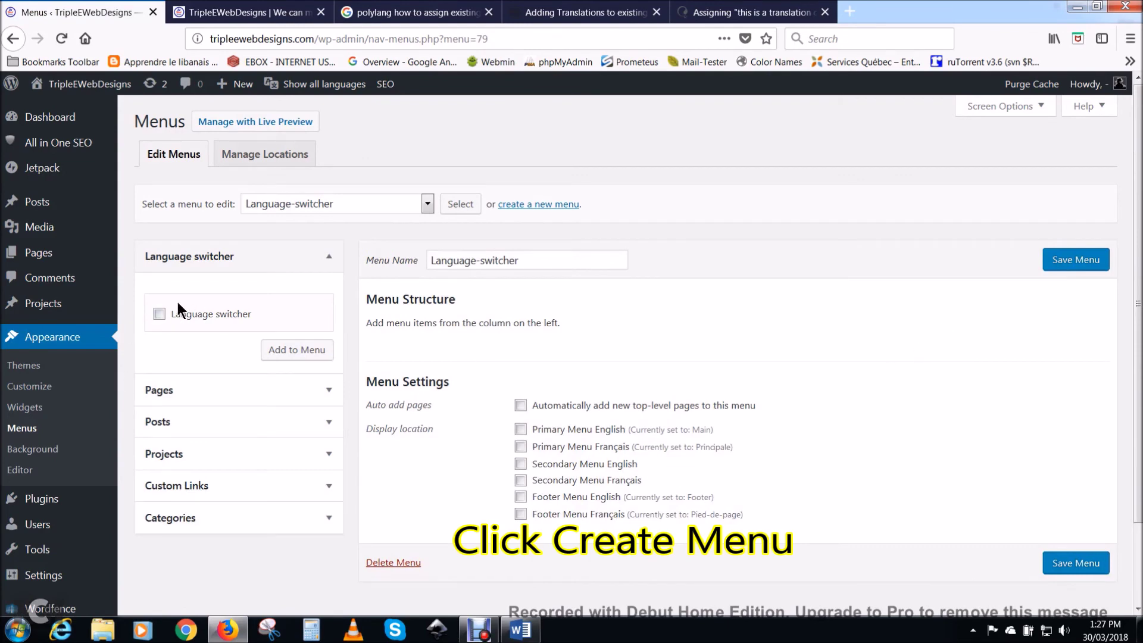
Add a Language switcher item showing flags and hiding the current language, then save the menu
left_click(159, 313)
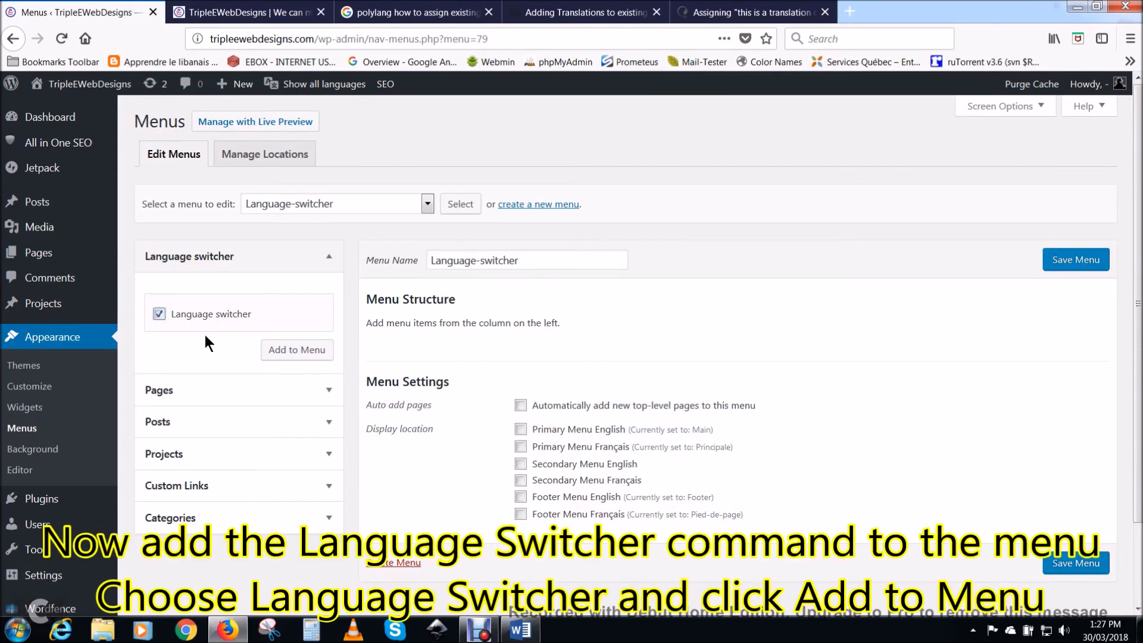
left_click(284, 350)
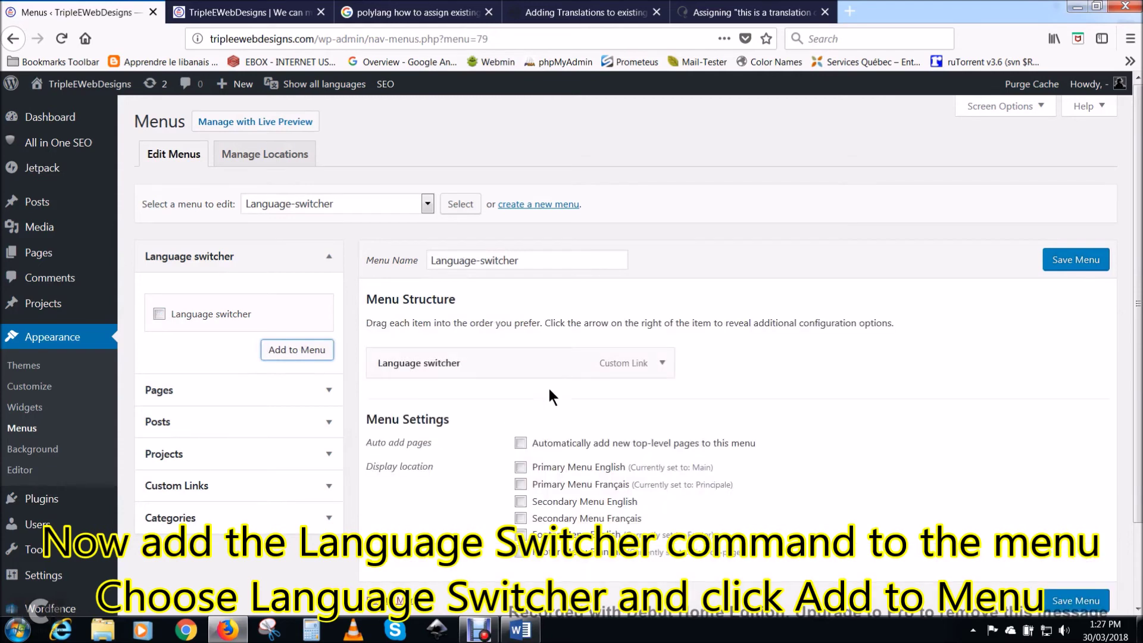
left_click(662, 363)
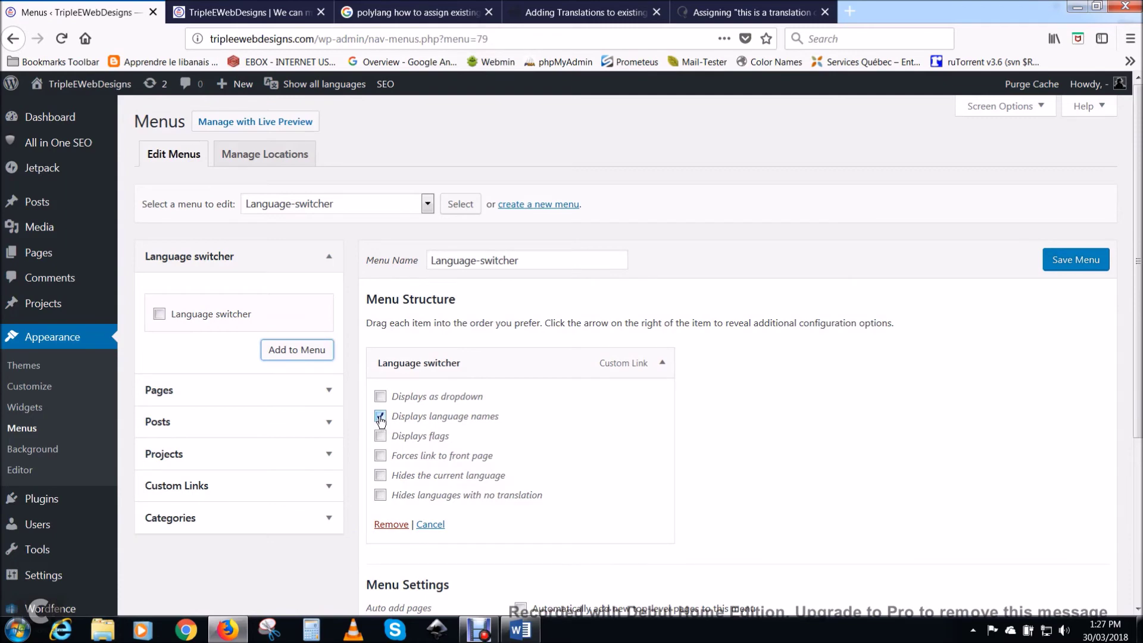
left_click(381, 435)
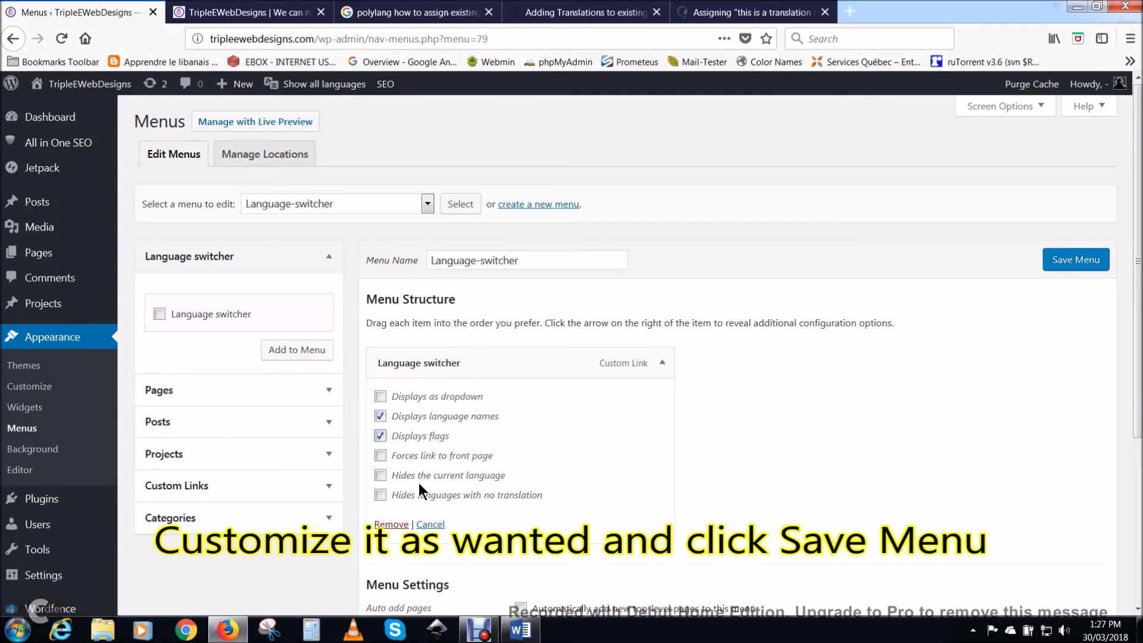
left_click(380, 476)
left_click(1076, 260)
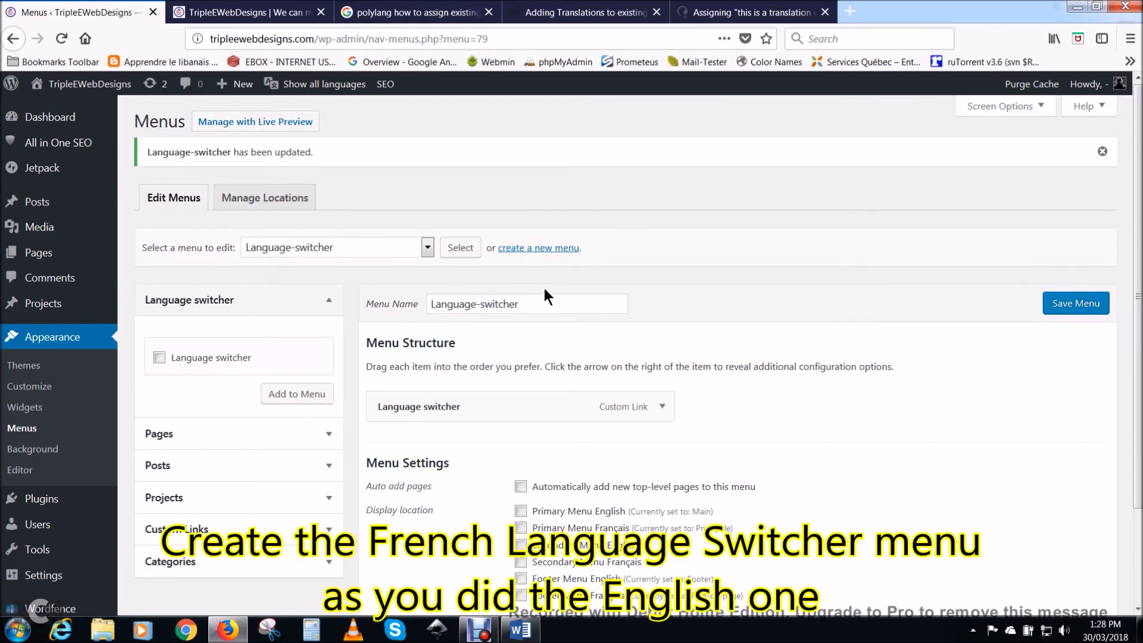
left_click(535, 250)
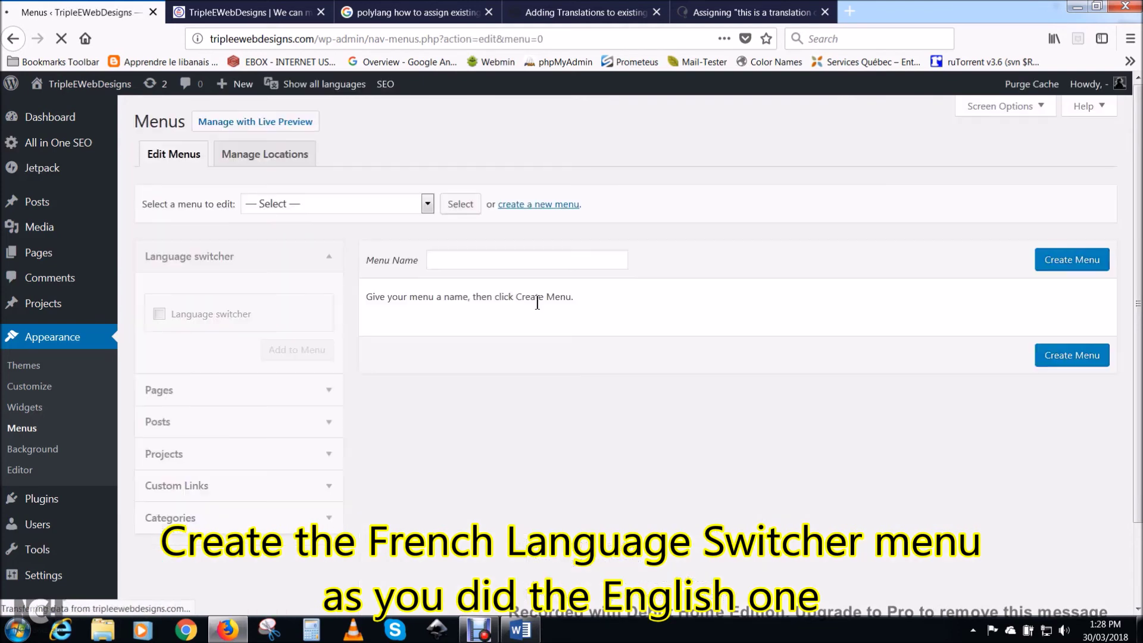
Create a new menu named 'Selecteur-de-langue'
left_click(508, 262)
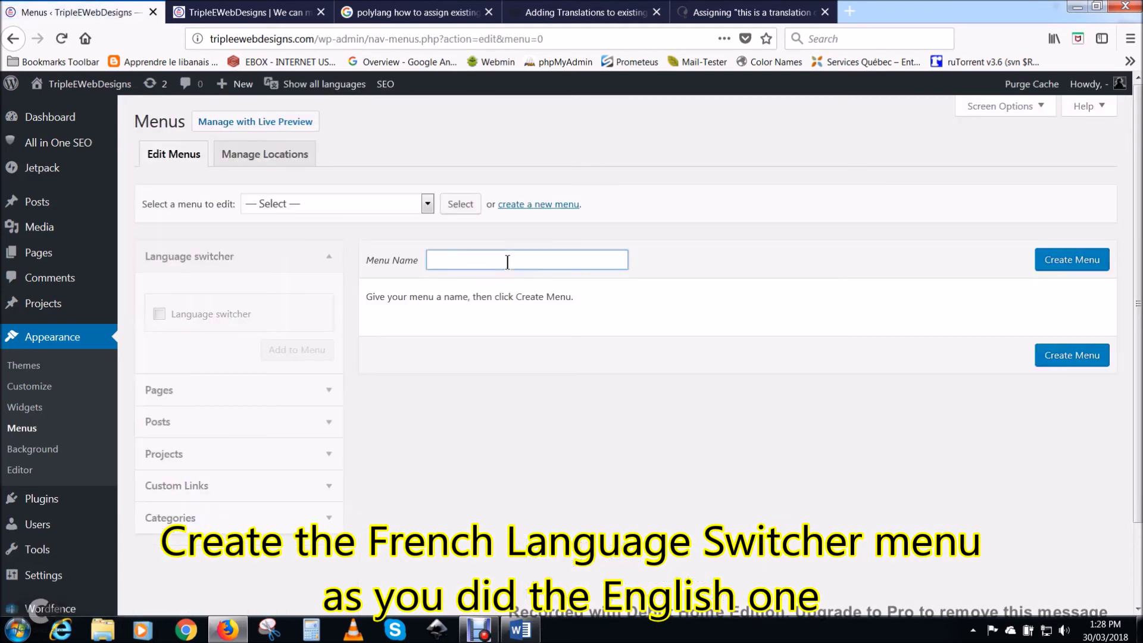
type("Selecteur-de-la")
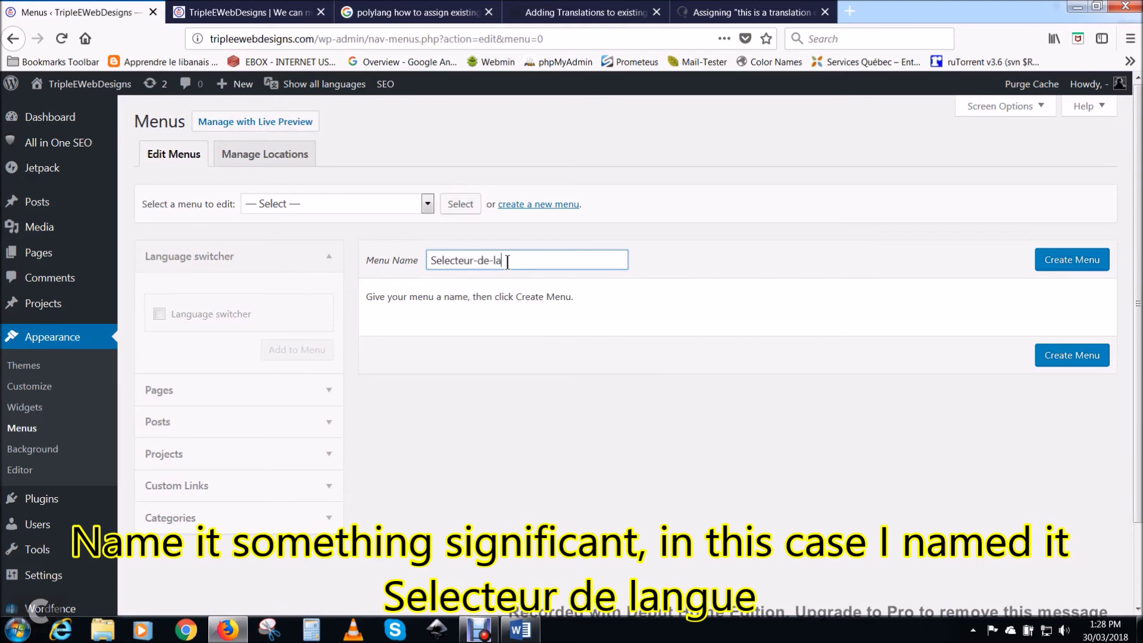
type("ngageue")
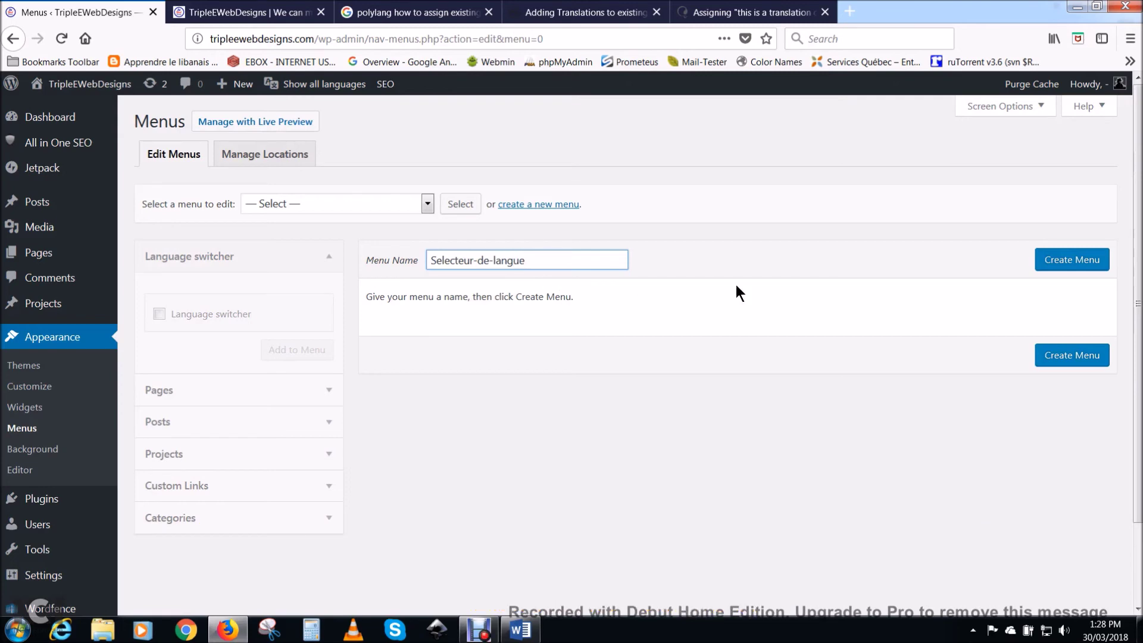
left_click(1065, 263)
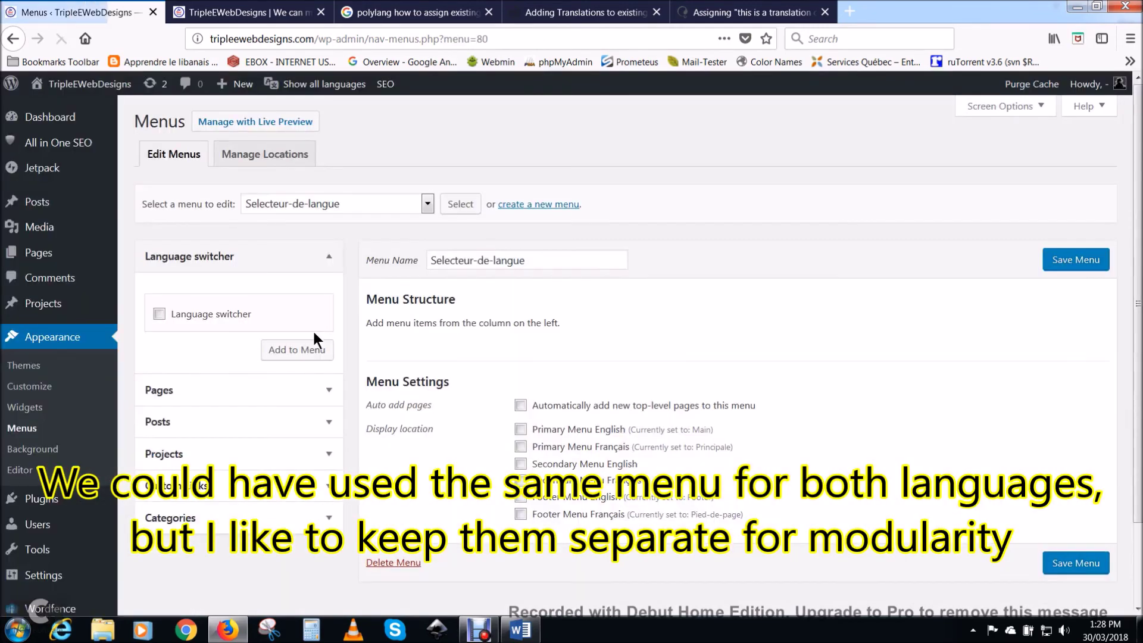
Add a Language switcher item showing flags and hiding the current language, then save the menu
left_click(159, 314)
left_click(291, 355)
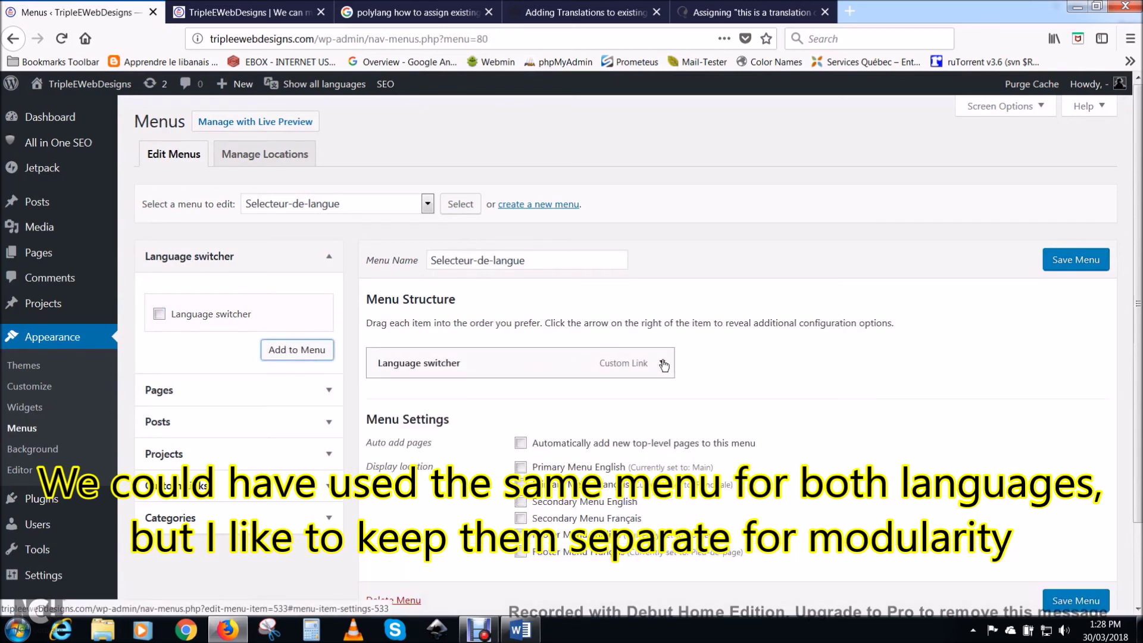
left_click(662, 364)
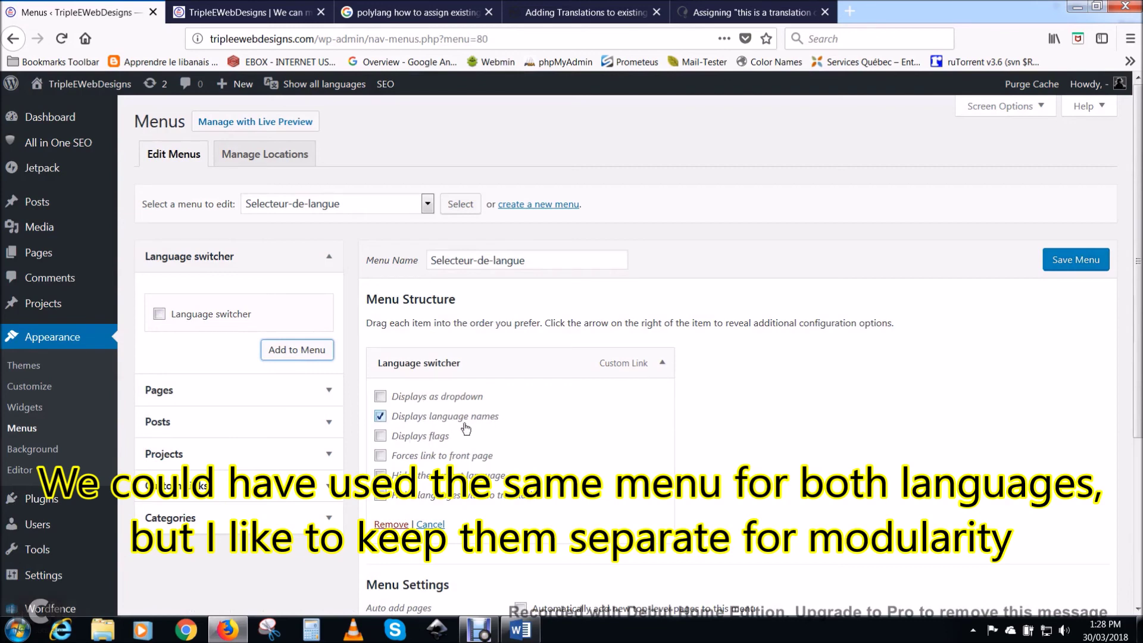
left_click(380, 437)
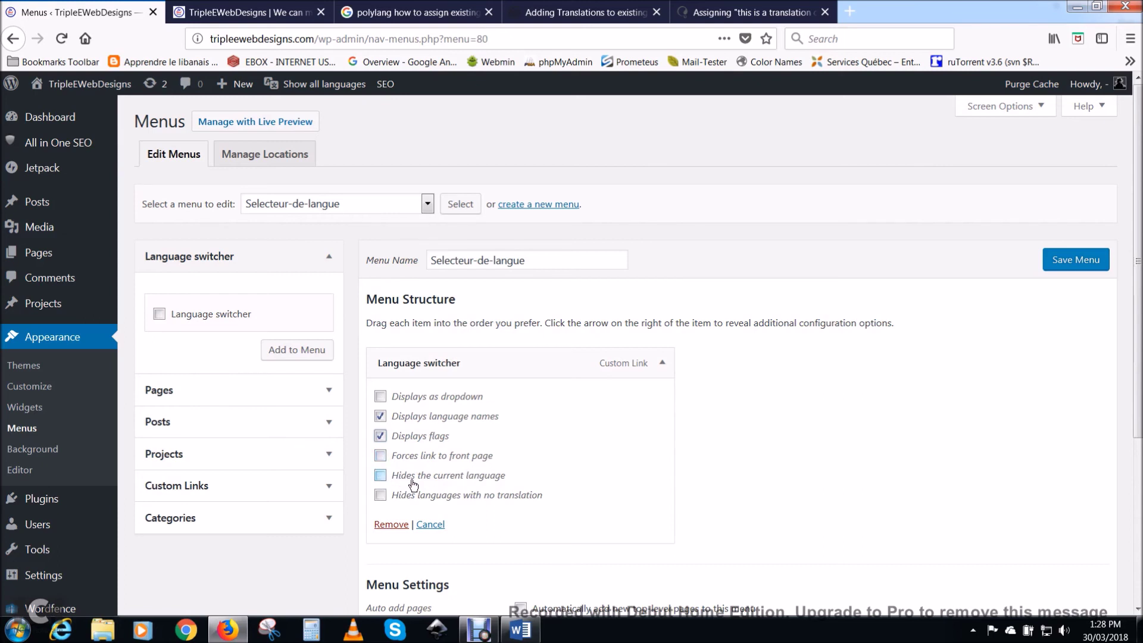
left_click(382, 481)
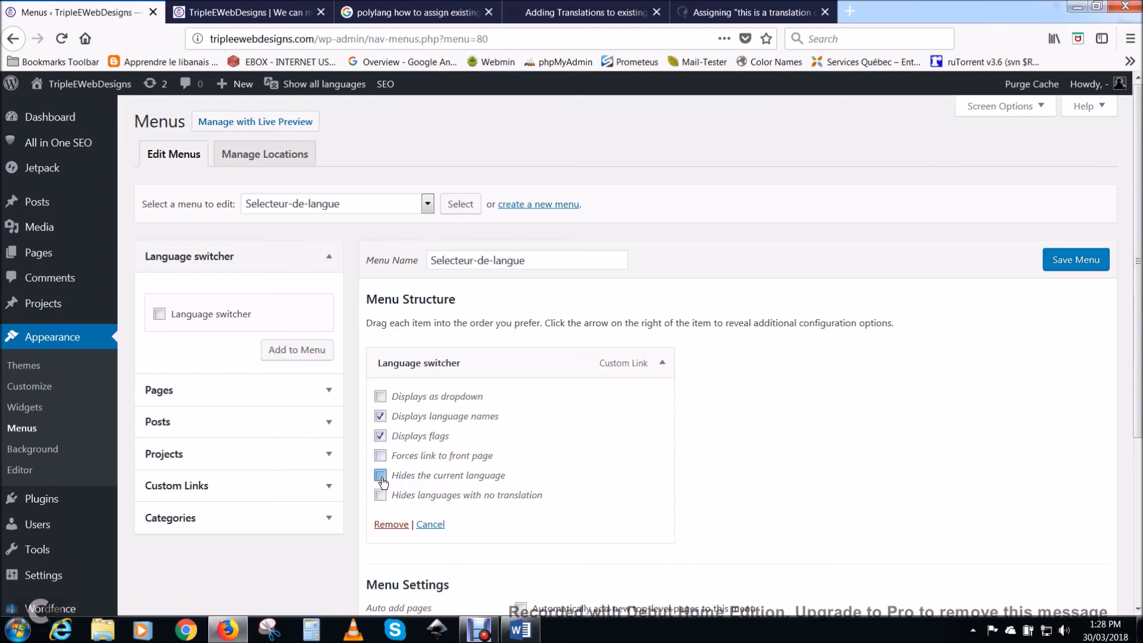
left_click(1084, 265)
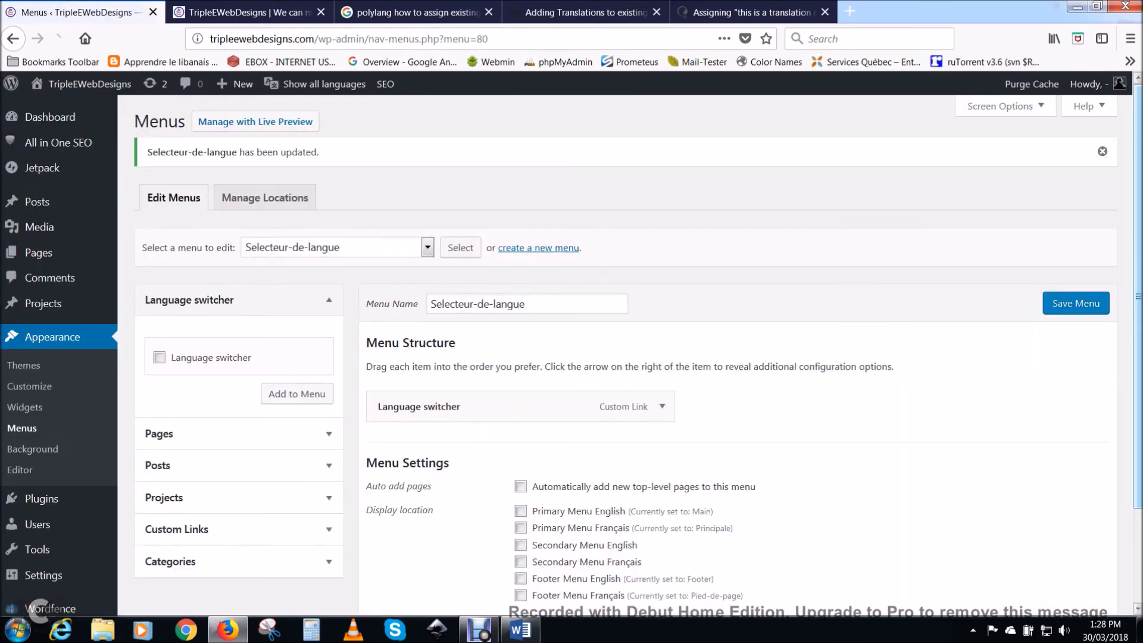
left_click(256, 197)
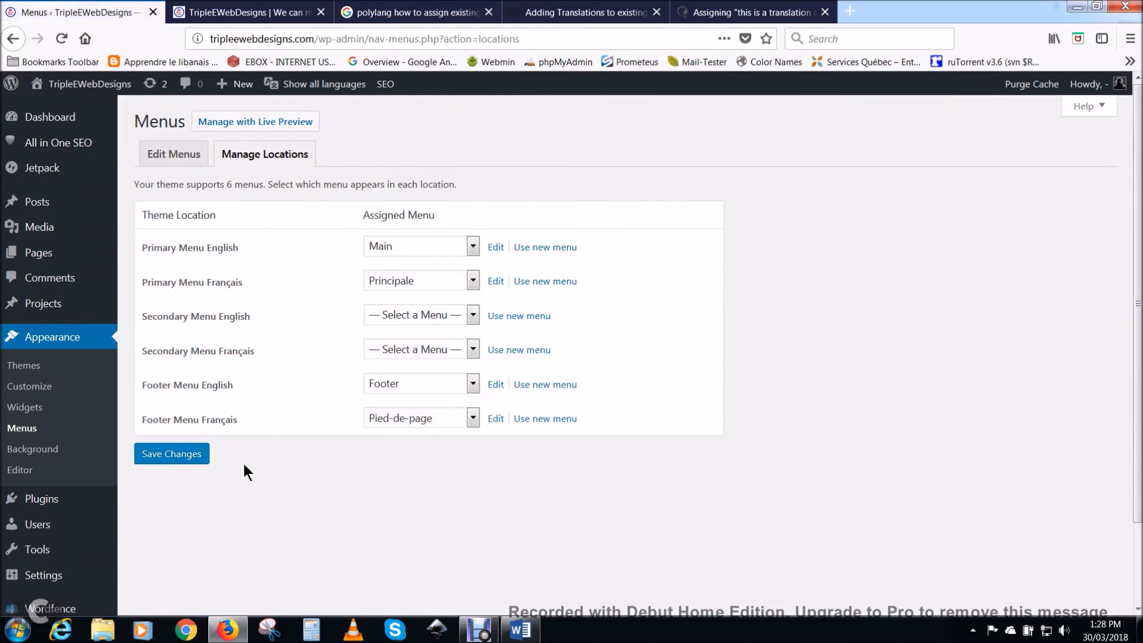
Set Secondary Menu Français to Selecteur-de-langue and Secondary Menu English to Language-switcher, then save
left_click(443, 348)
left_click(417, 477)
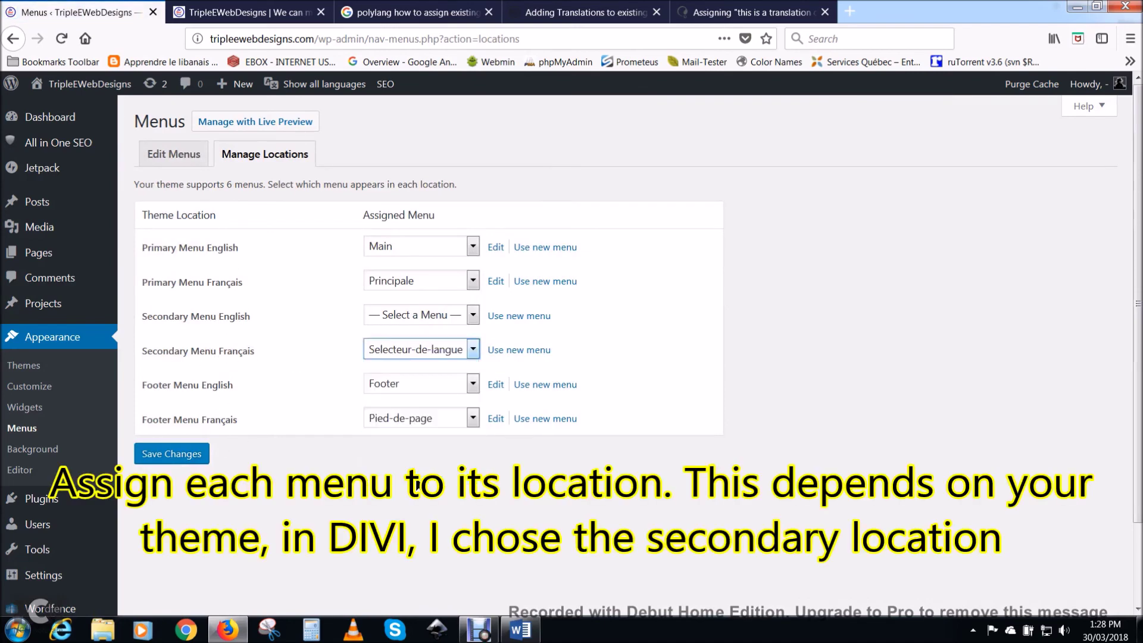
left_click(441, 310)
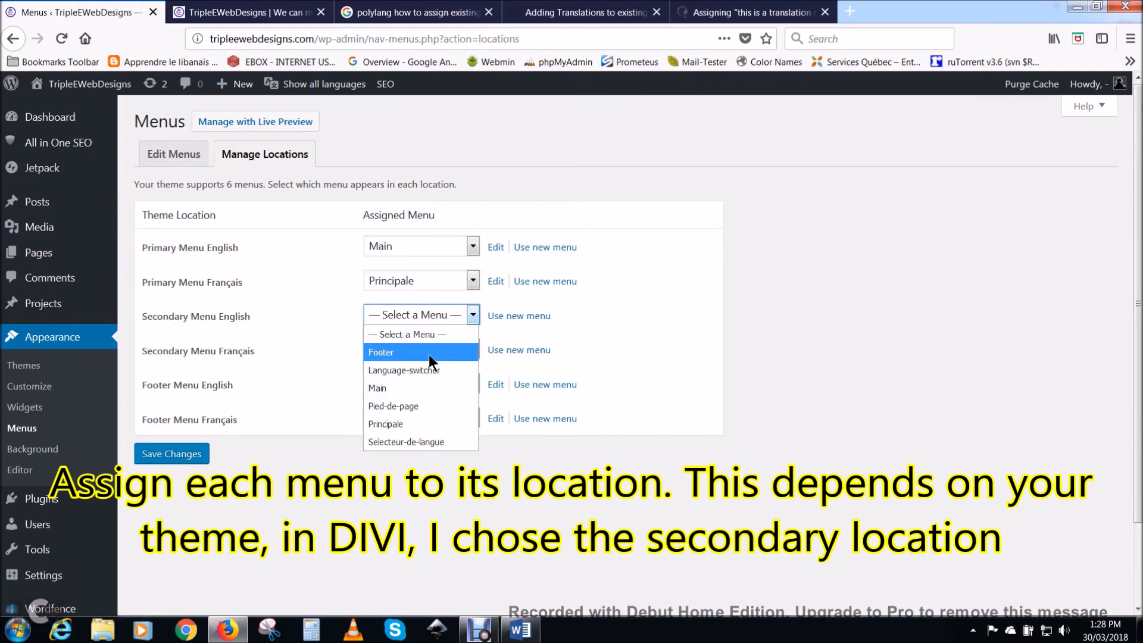
left_click(421, 369)
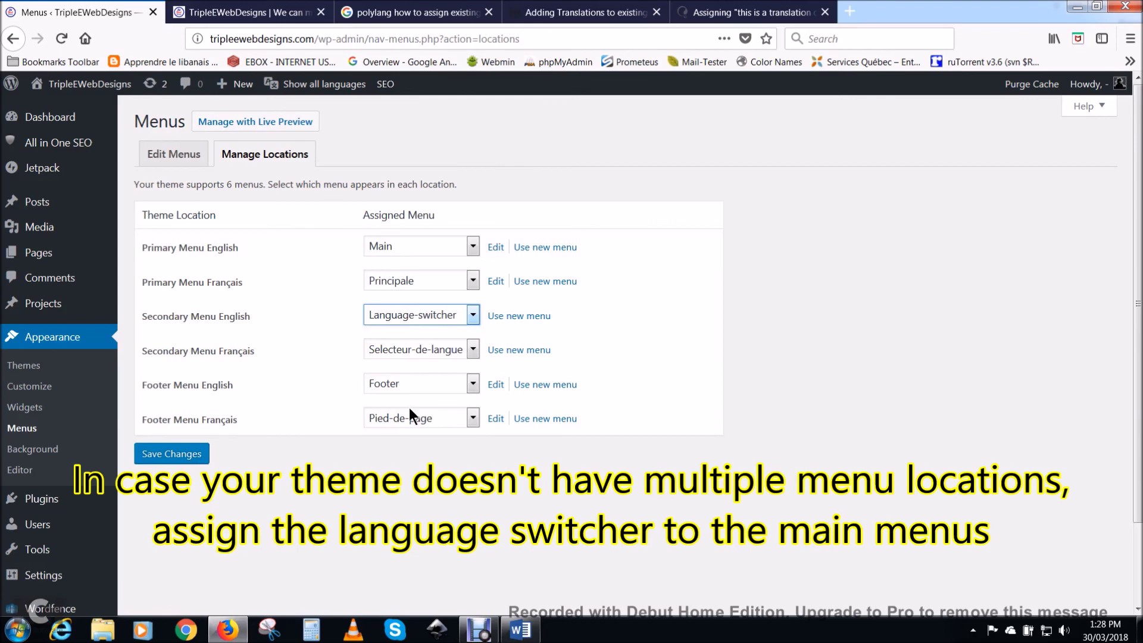
left_click(177, 454)
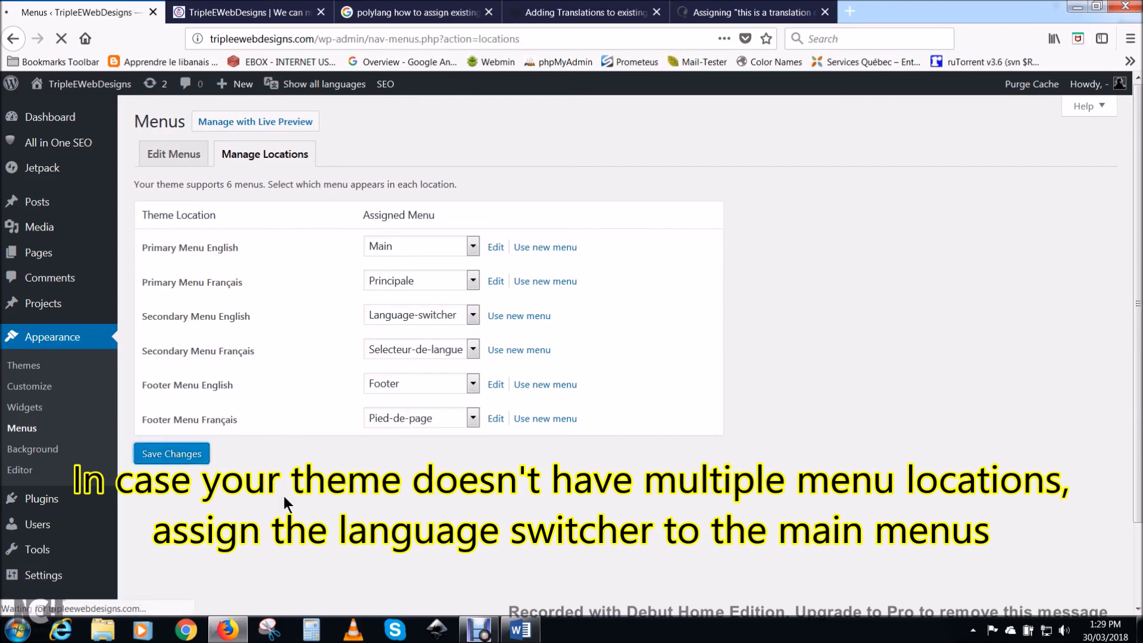
mouse_move(478, 629)
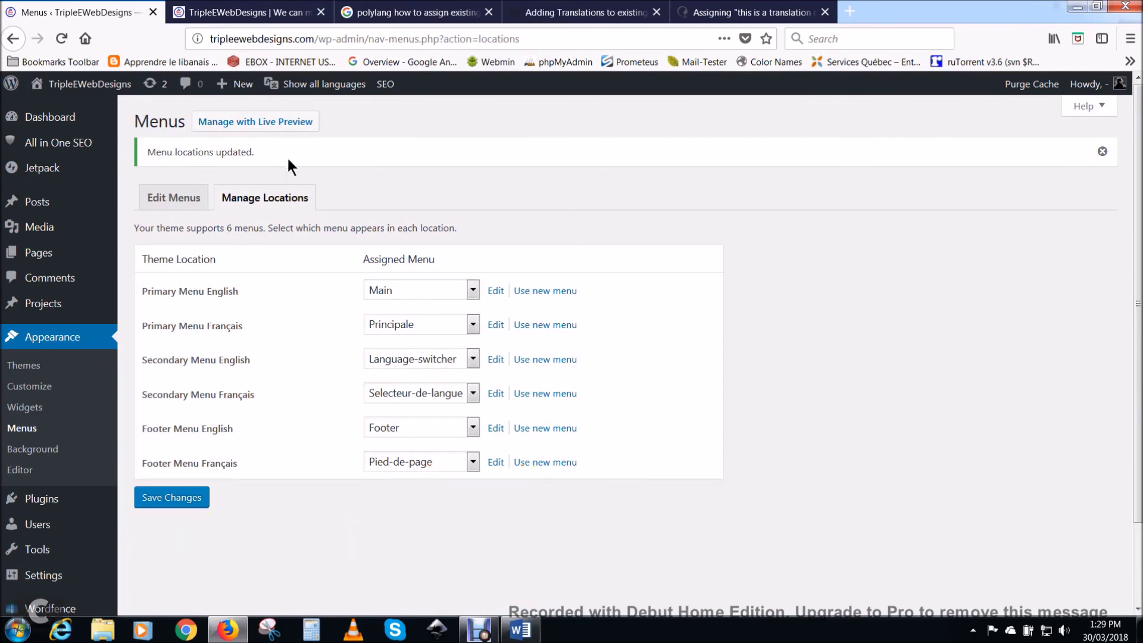
left_click(262, 11)
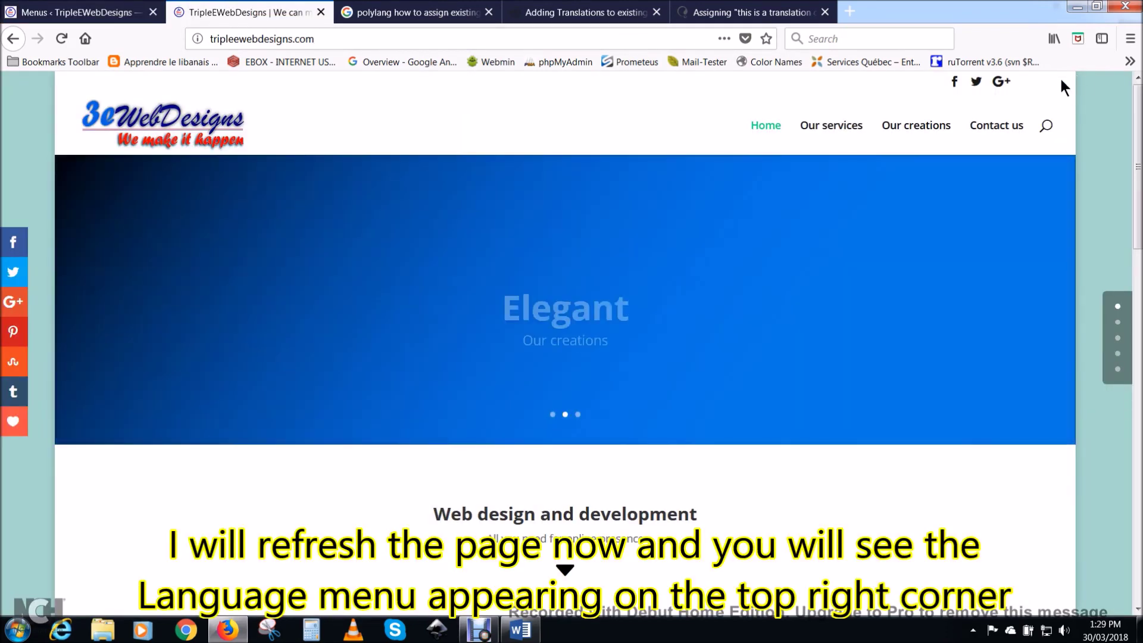
On the reloaded site, open English test, switch to French with the flag switcher, then back
left_click(61, 38)
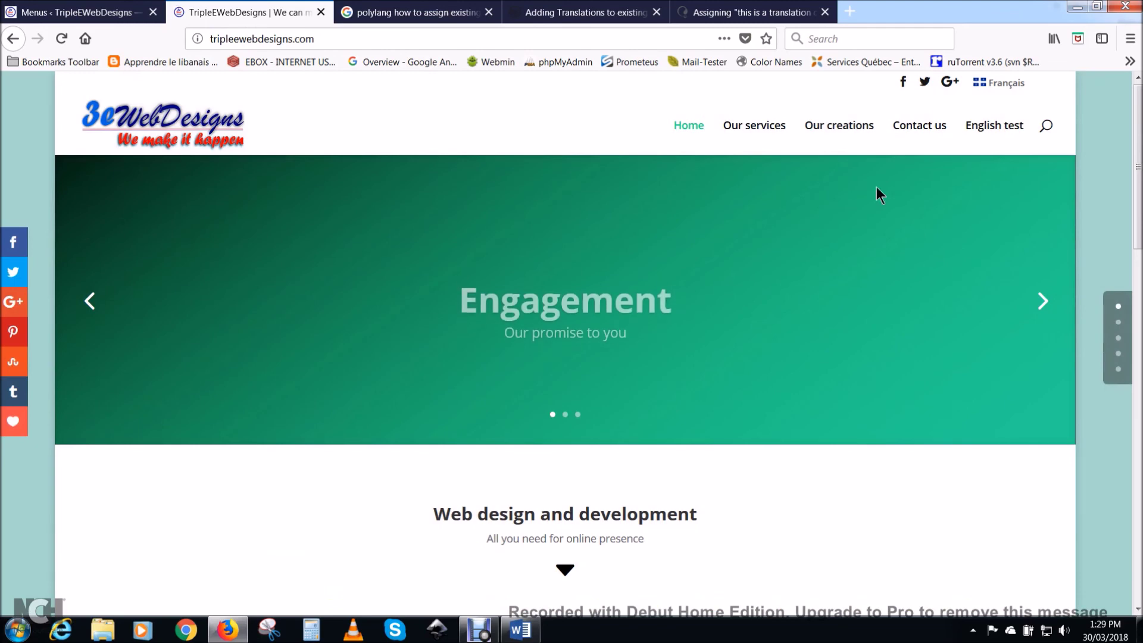
left_click(997, 128)
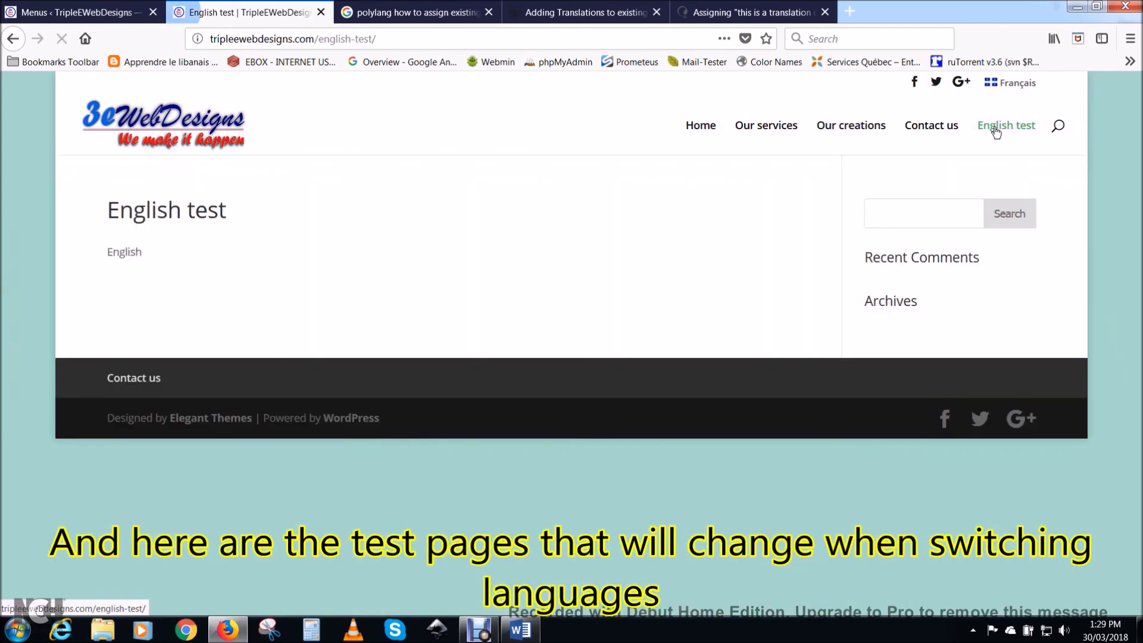
left_click_drag(109, 245, 144, 248)
left_click(99, 244)
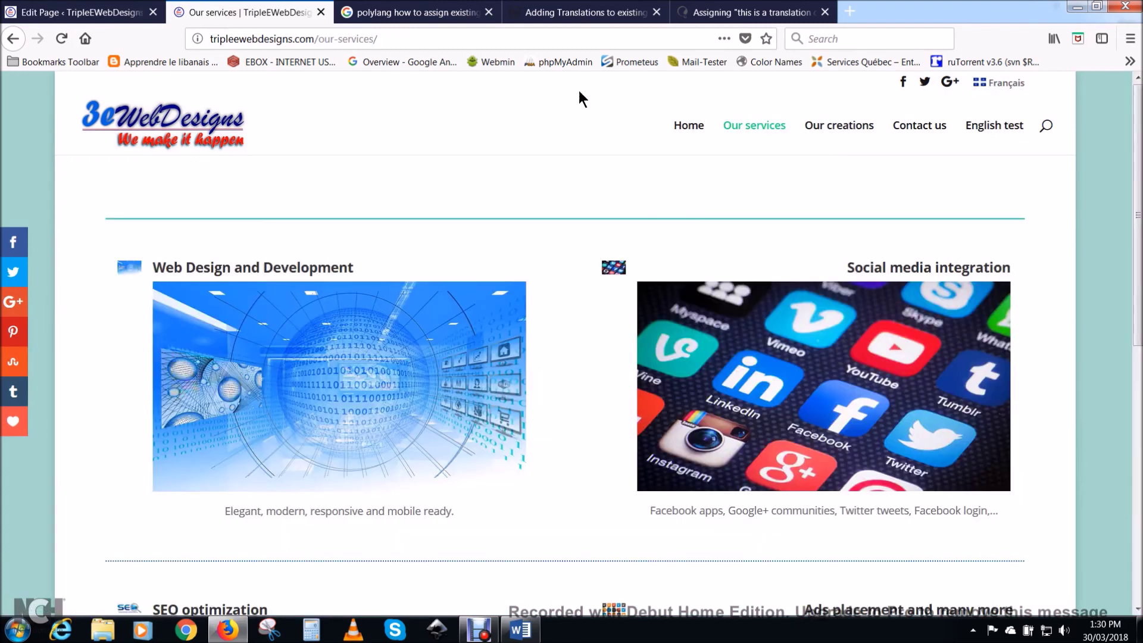
left_click(1015, 82)
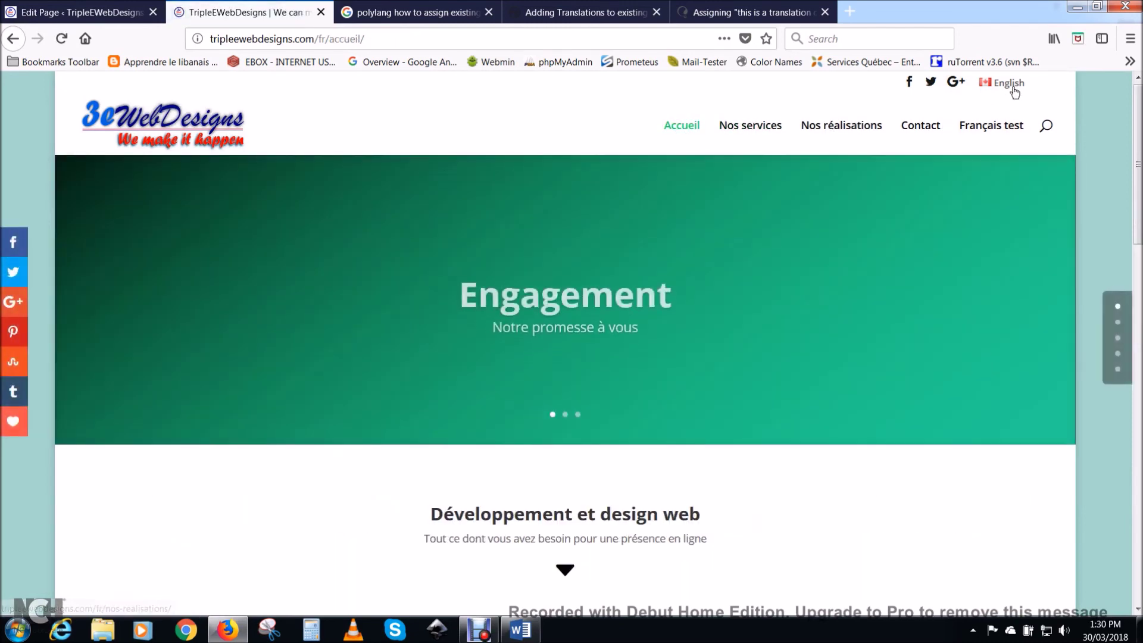
left_click(1009, 88)
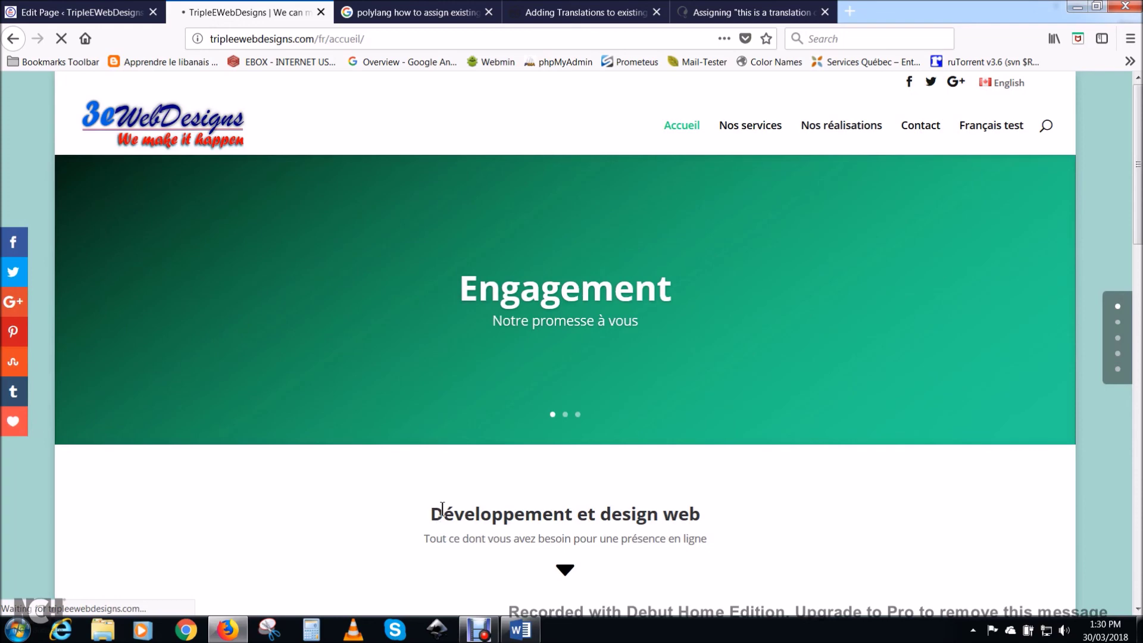